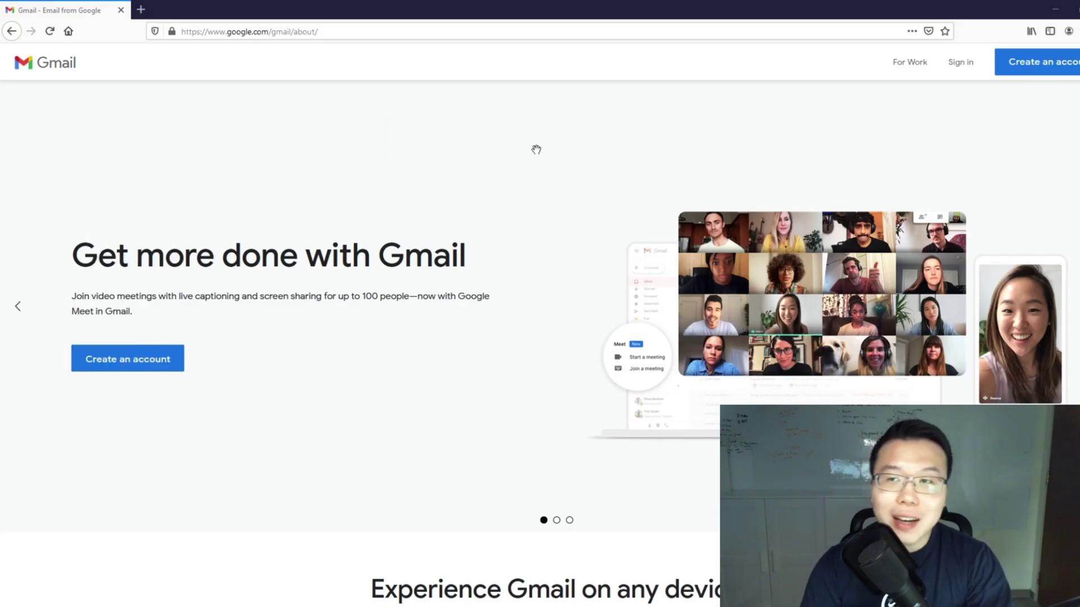
Step: Start a new Google account with the first name, a username and a confirmed password
left_click(1068, 70)
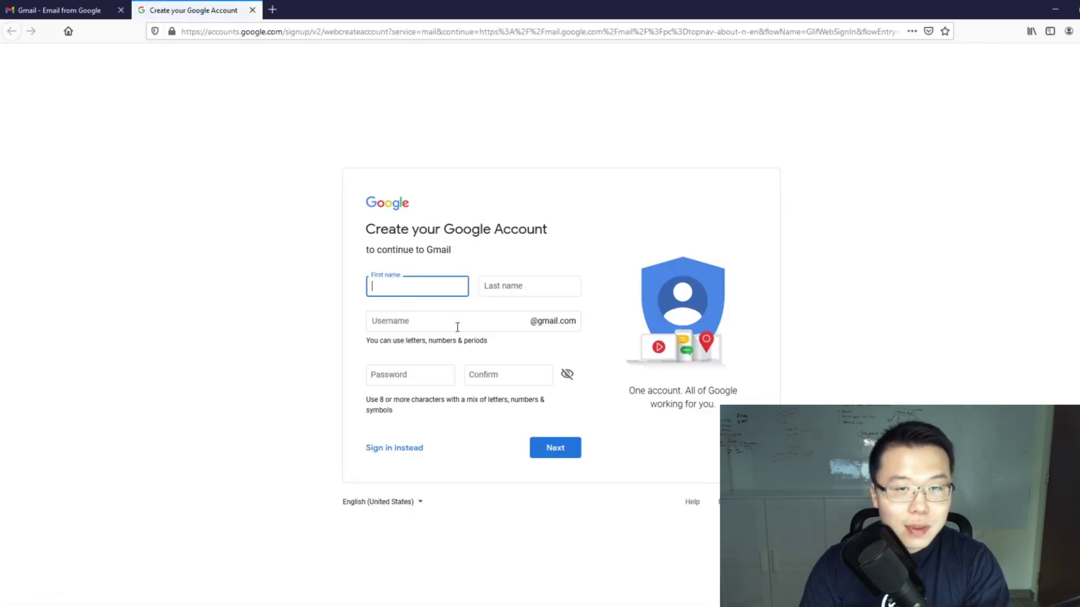
type("Jack")
key("Tab")
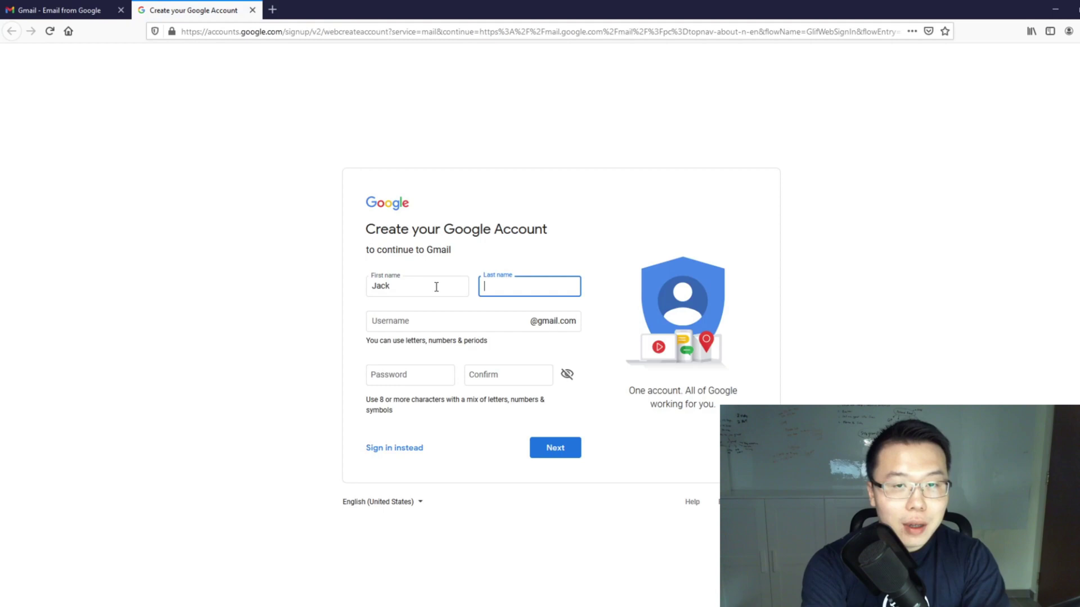
key("Tab")
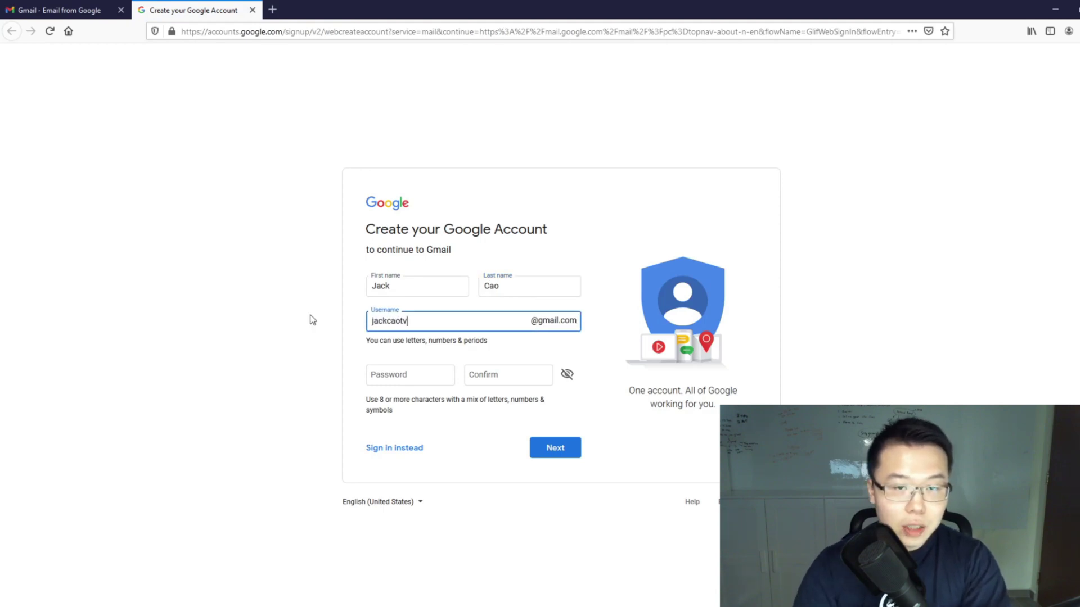
left_click(419, 374)
type("••••••••••")
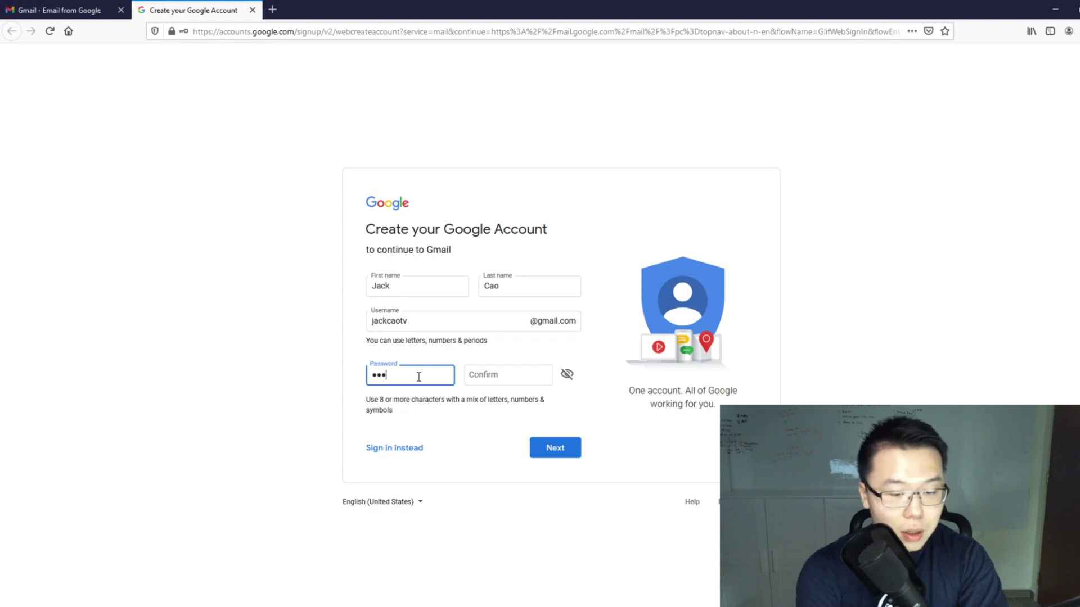
type("•••••")
key("Tab")
type("••••••••••••••••")
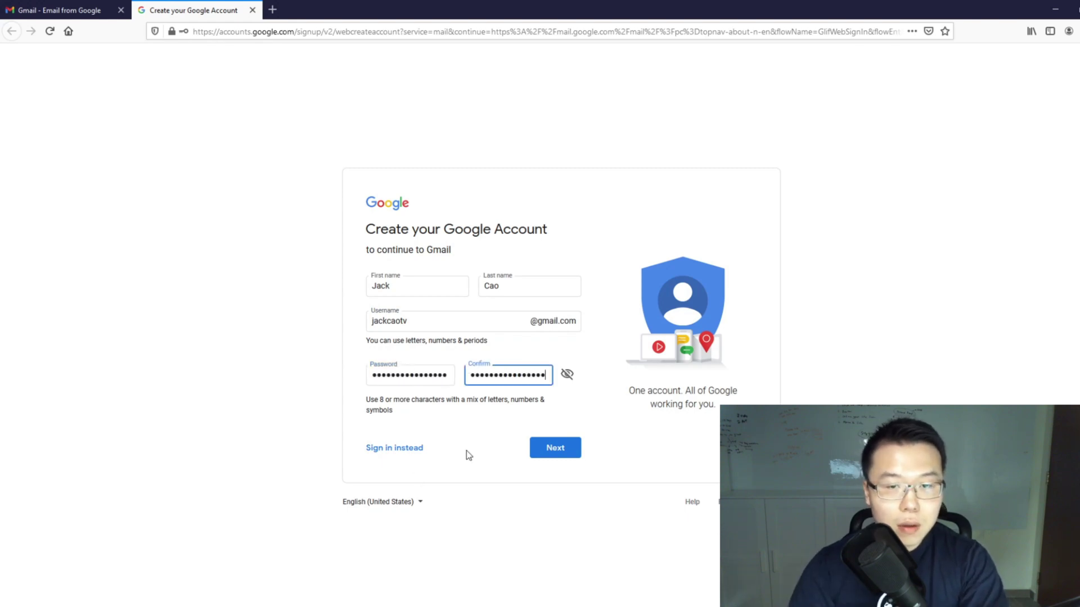
left_click(571, 450)
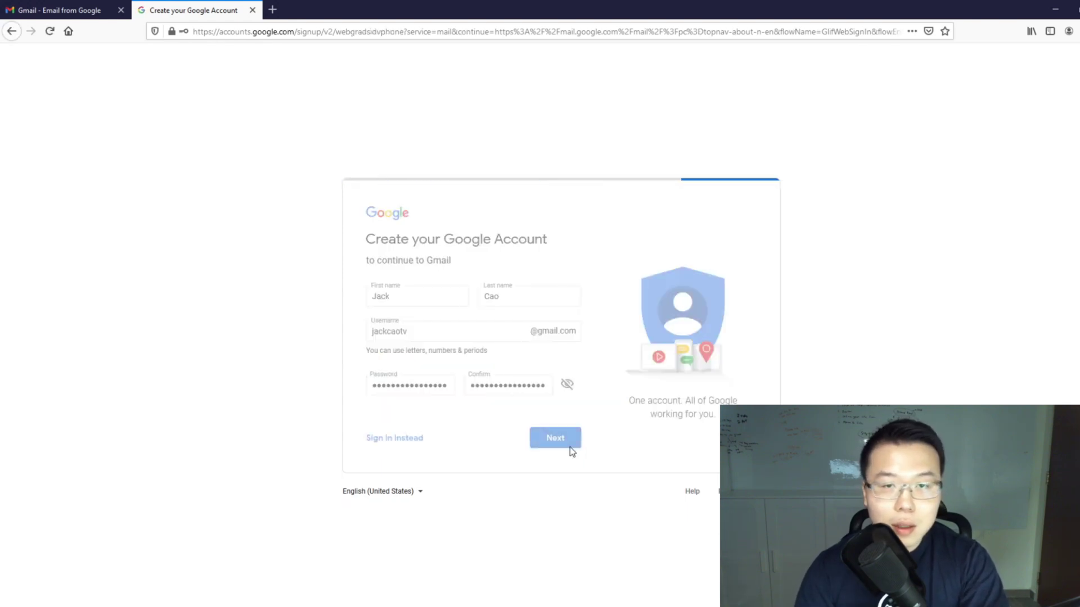
Step: Verify the account by phone using a Singapore number and its verification code
left_click(394, 322)
scroll(422, 347, "down", 20)
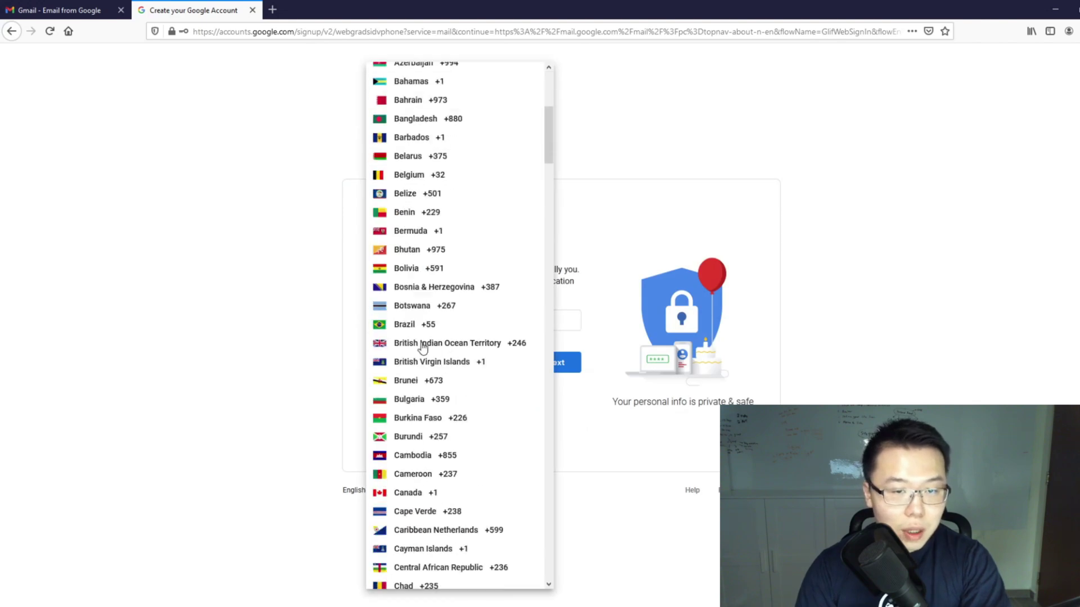
scroll(494, 426, "down", 1)
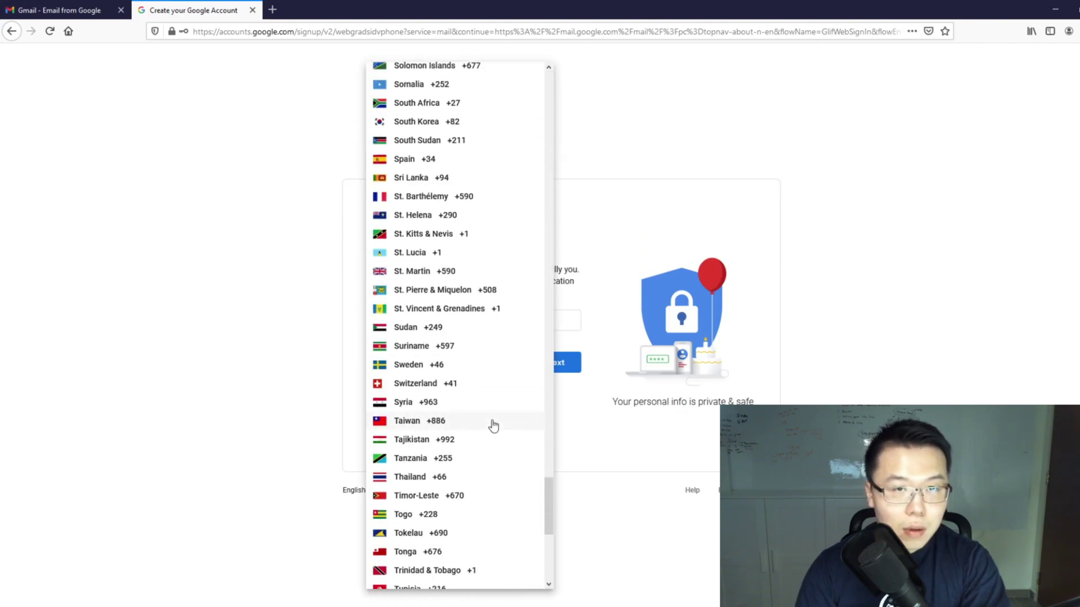
scroll(450, 225, "up", 4)
left_click(448, 224)
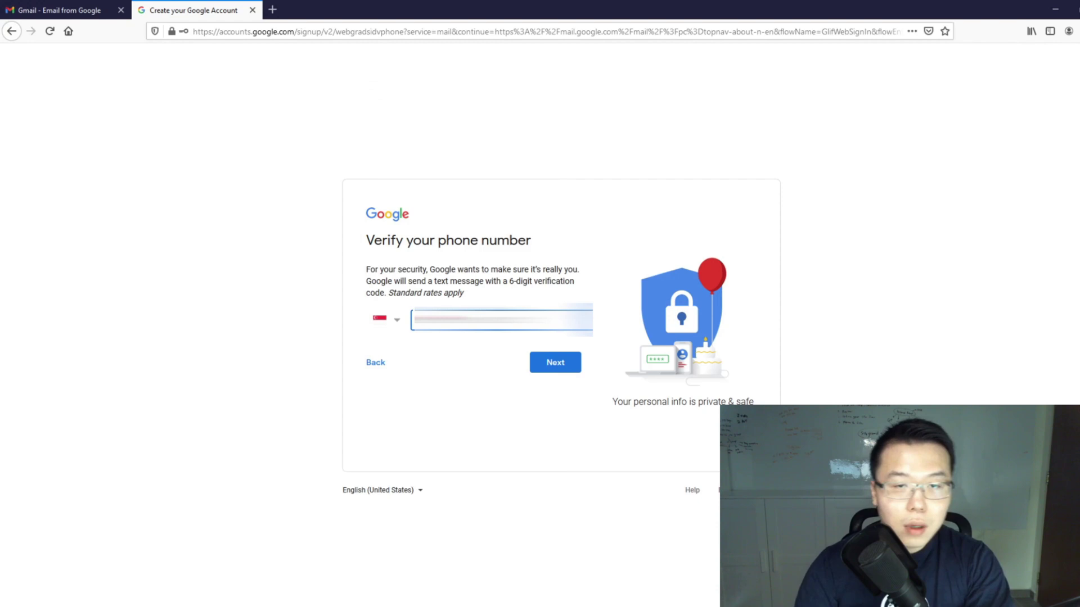
left_click(550, 366)
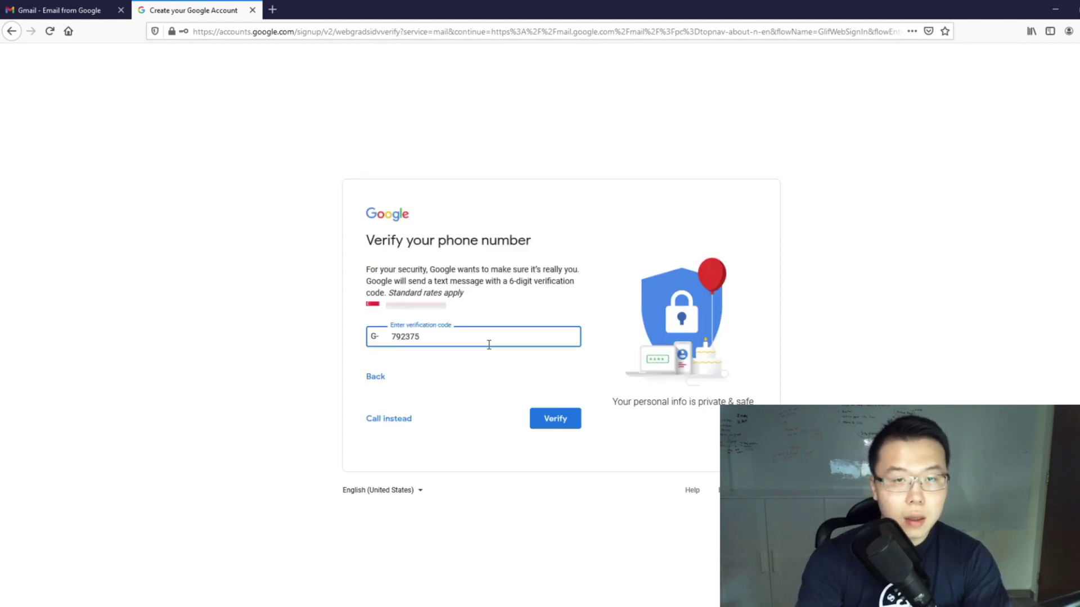
key("Return")
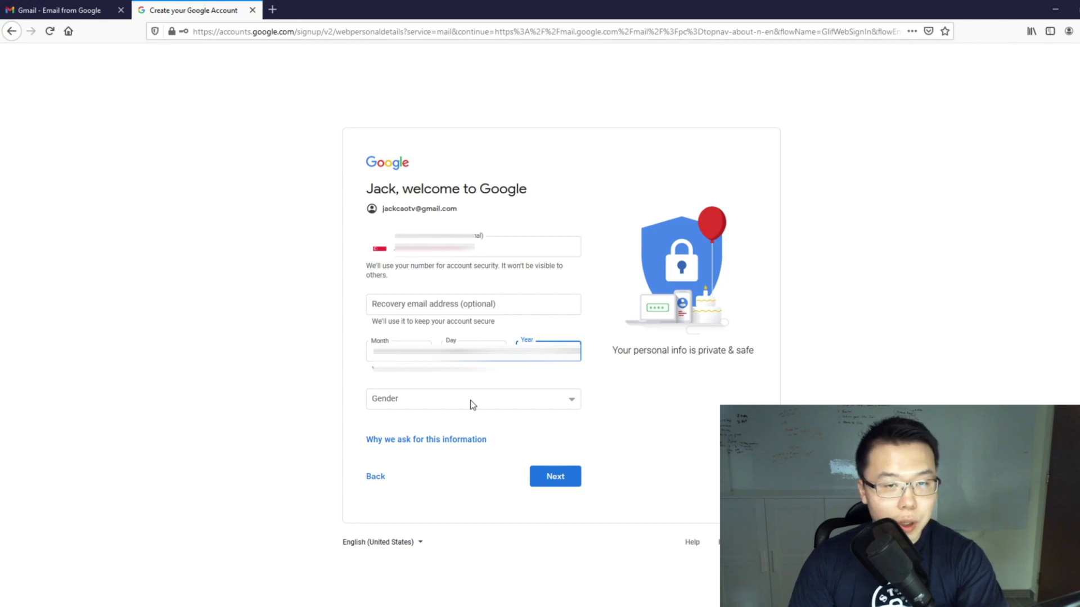
Step: Fill in personal details including gender, skip linking the number, and accept the privacy terms
left_click(472, 401)
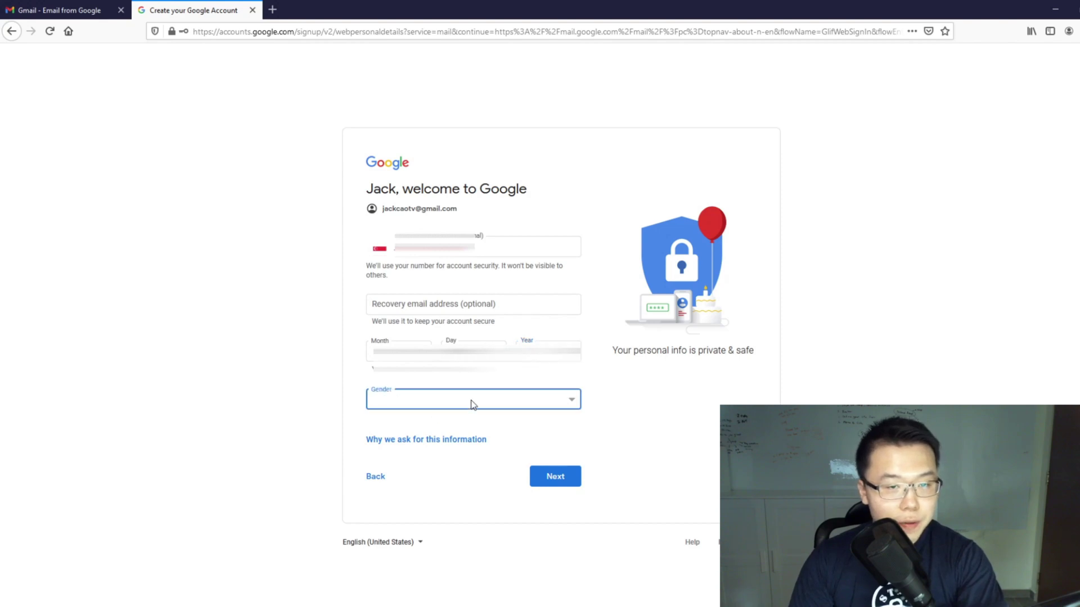
left_click(571, 478)
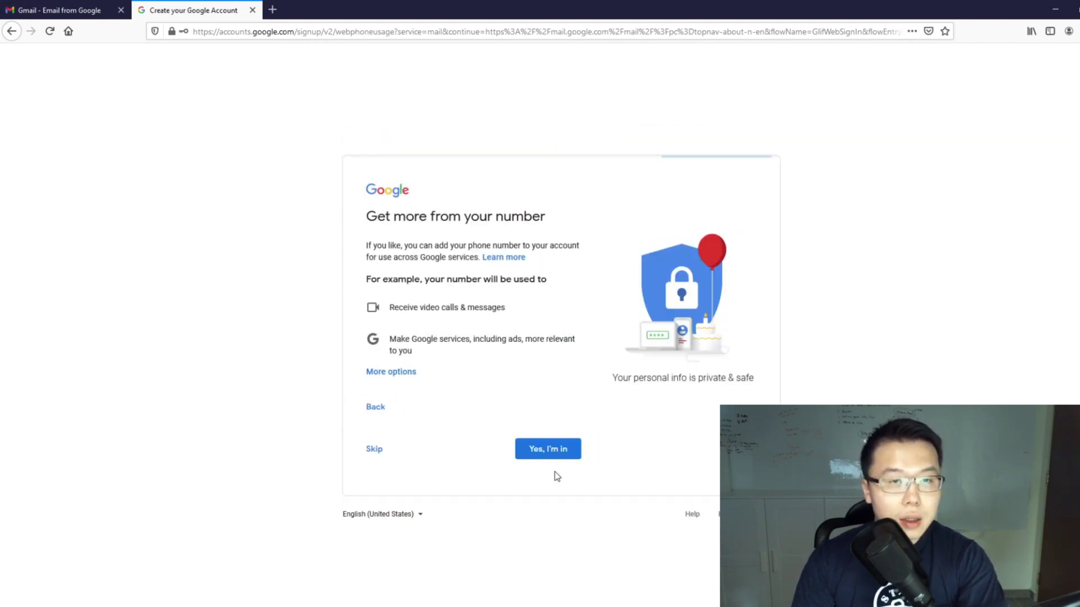
left_click(372, 449)
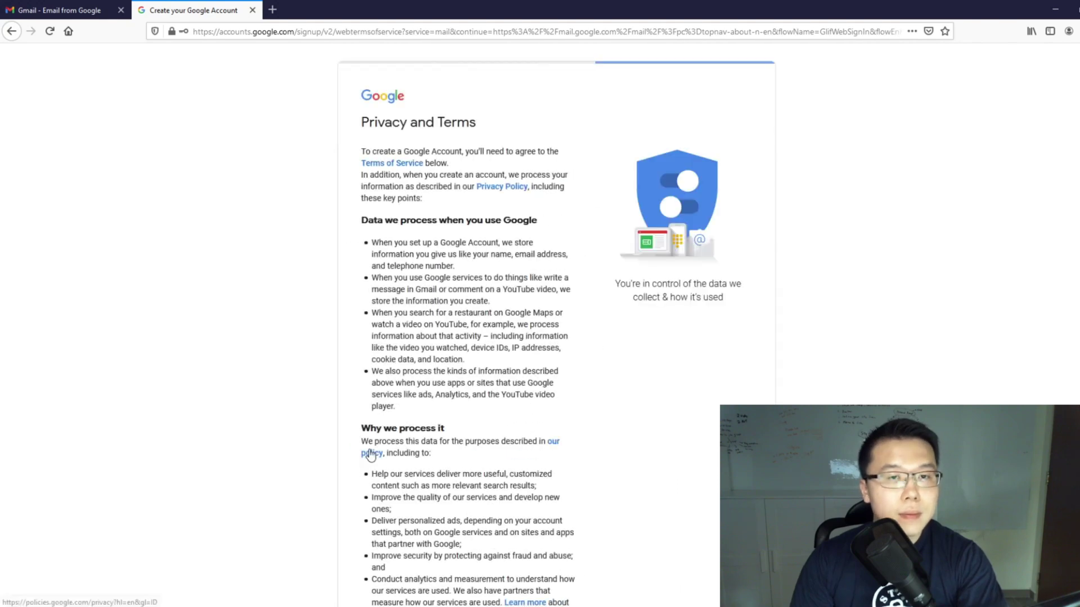
scroll(370, 454, "down", 6)
left_click(557, 539)
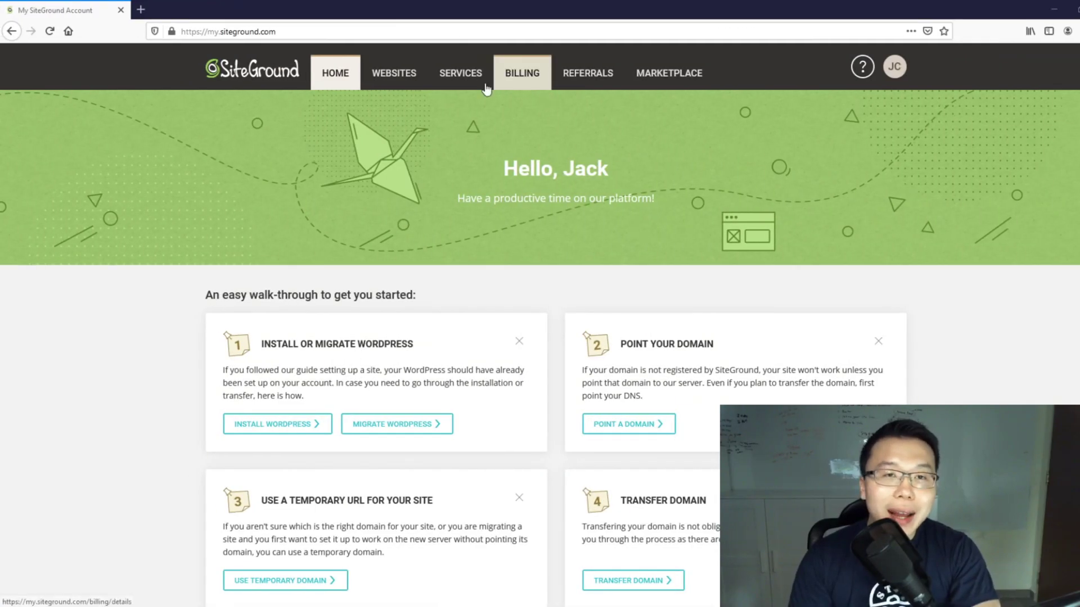
Step: Open Site Tools for jackcaotv.com and go to Email > Accounts
left_click(398, 83)
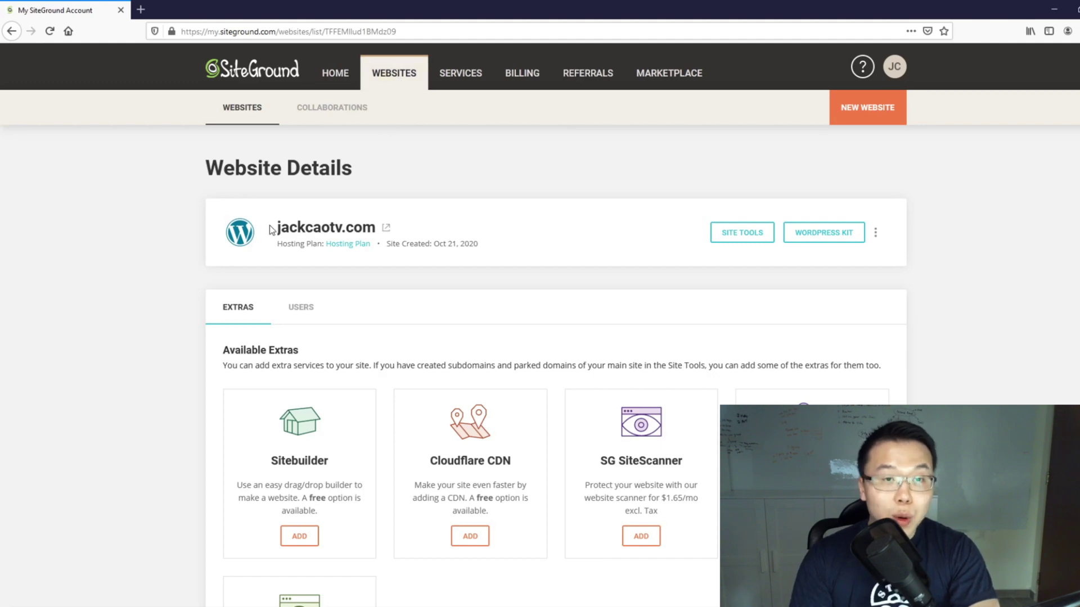
left_click(746, 237)
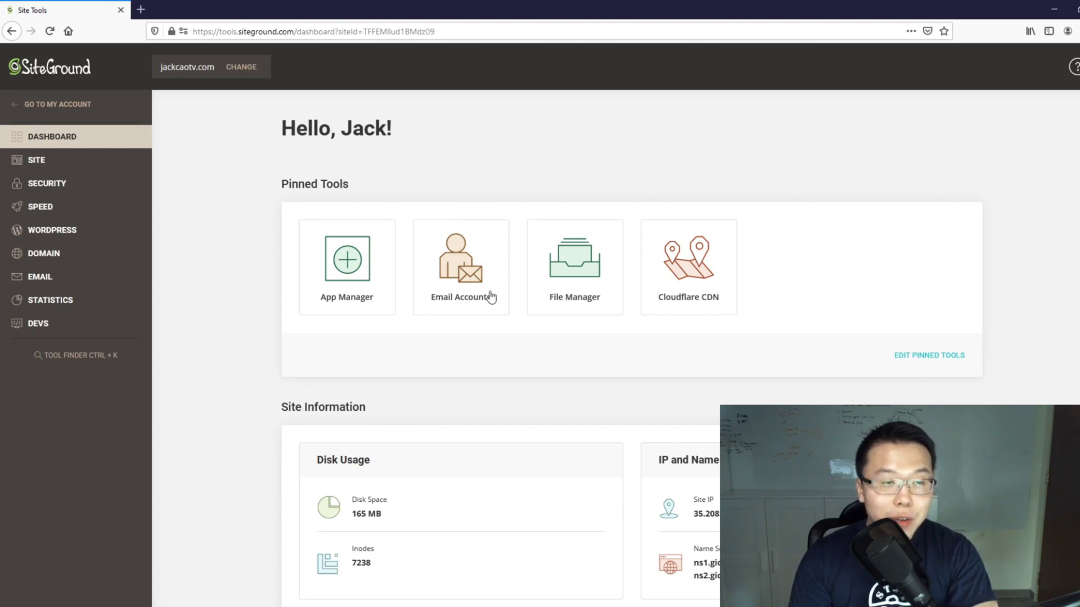
left_click(41, 278)
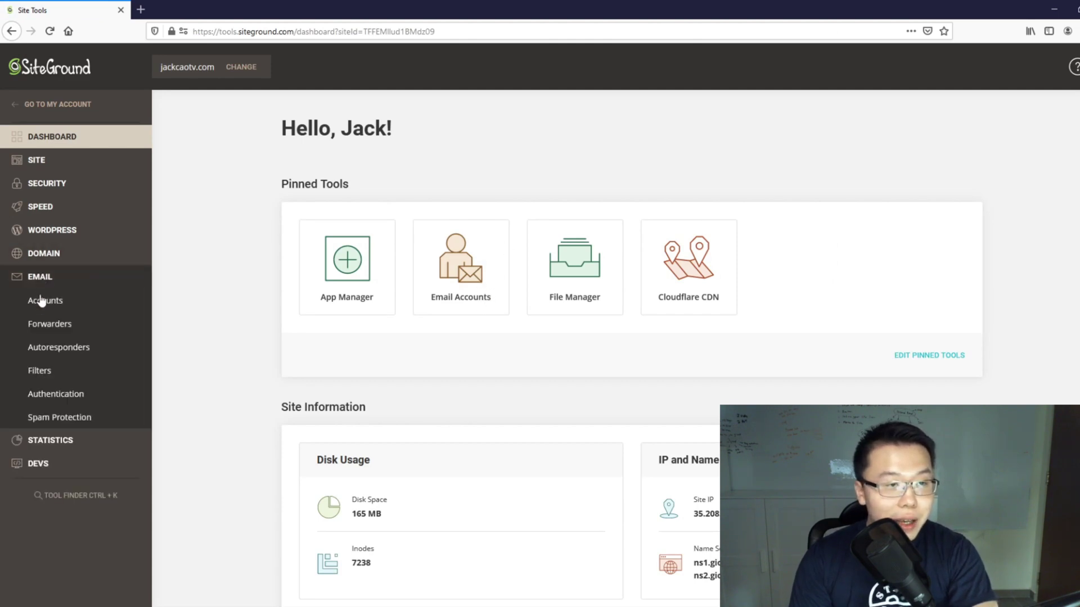
left_click(44, 301)
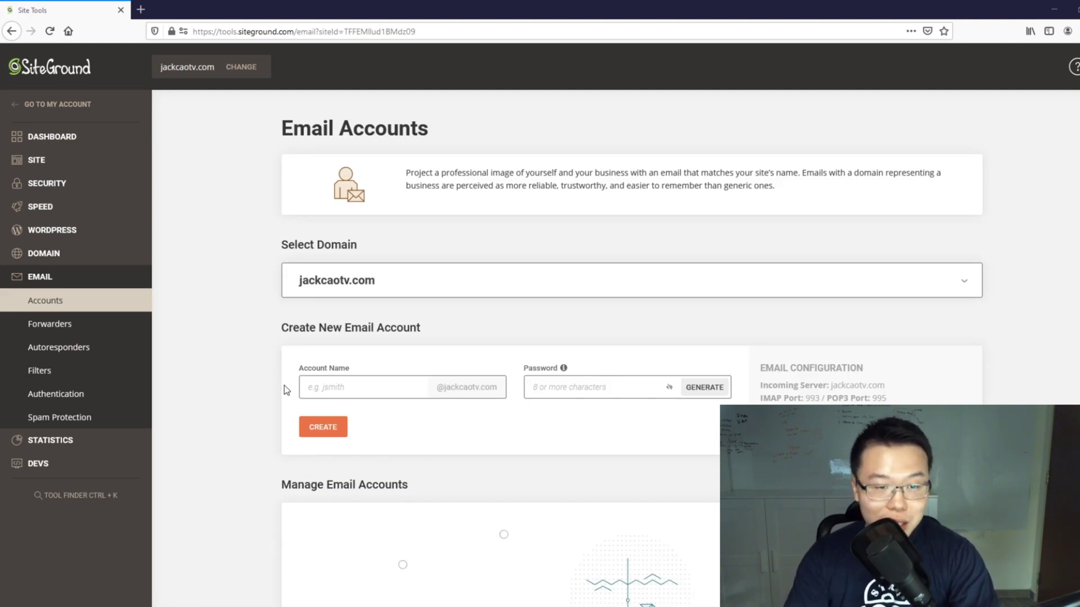
scroll(285, 386, "down", 2)
scroll(284, 386, "up", 2)
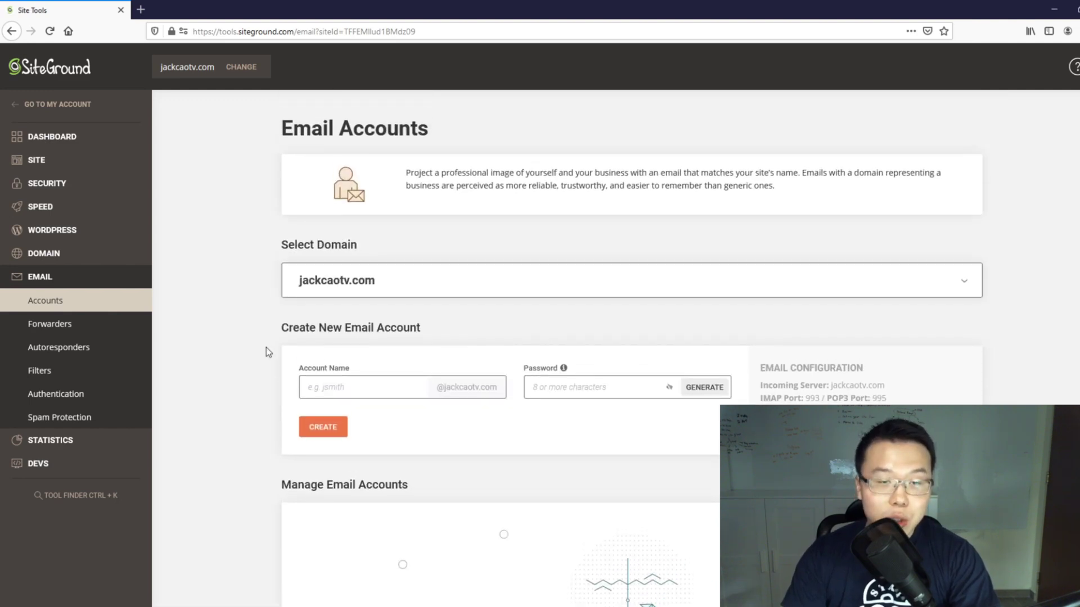
left_click(507, 289)
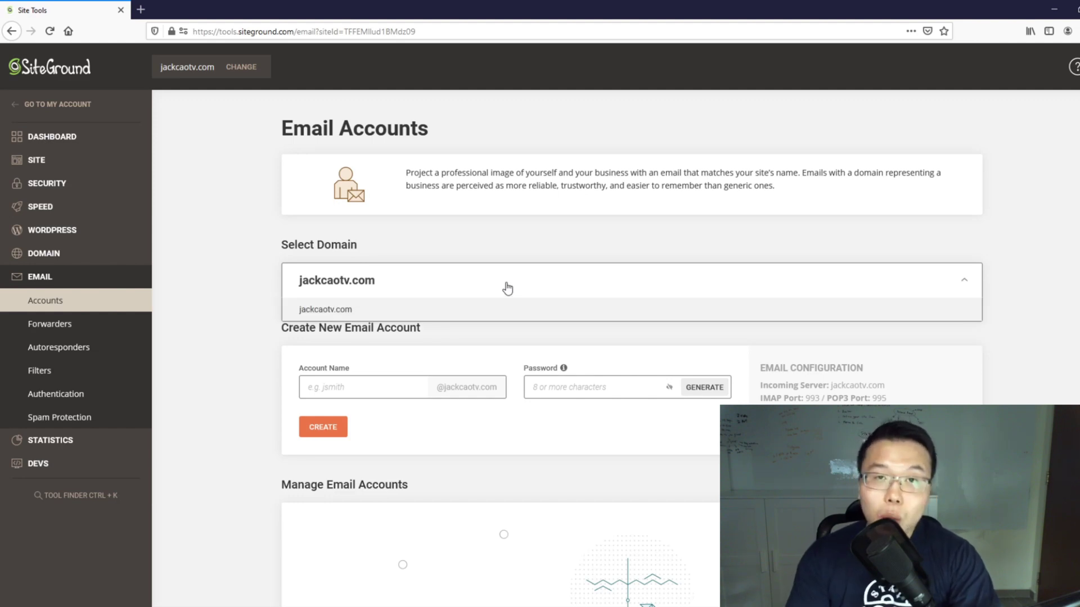
left_click(385, 314)
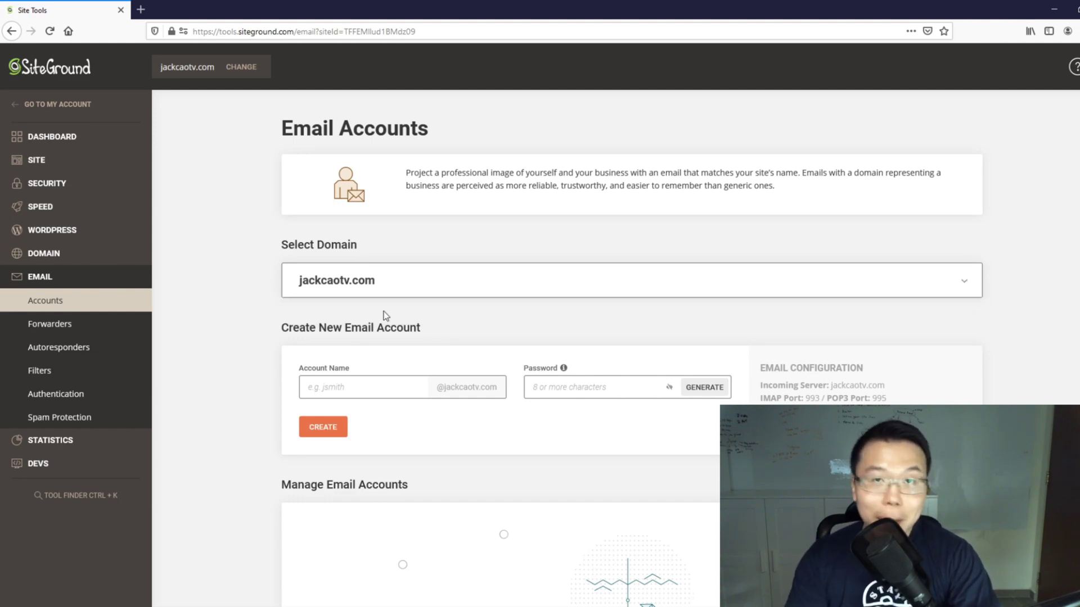
left_click(367, 396)
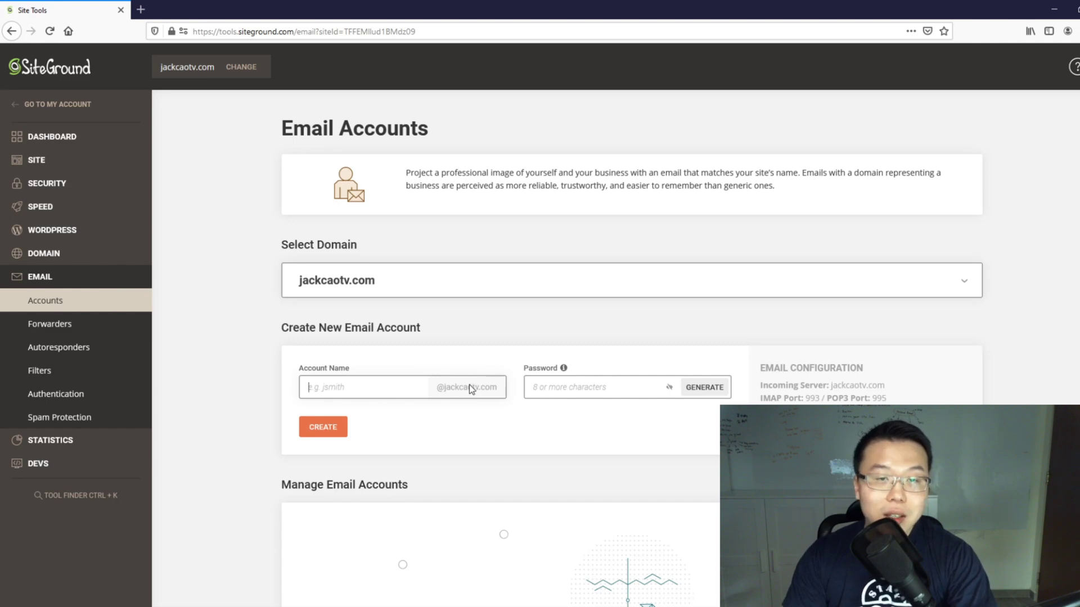
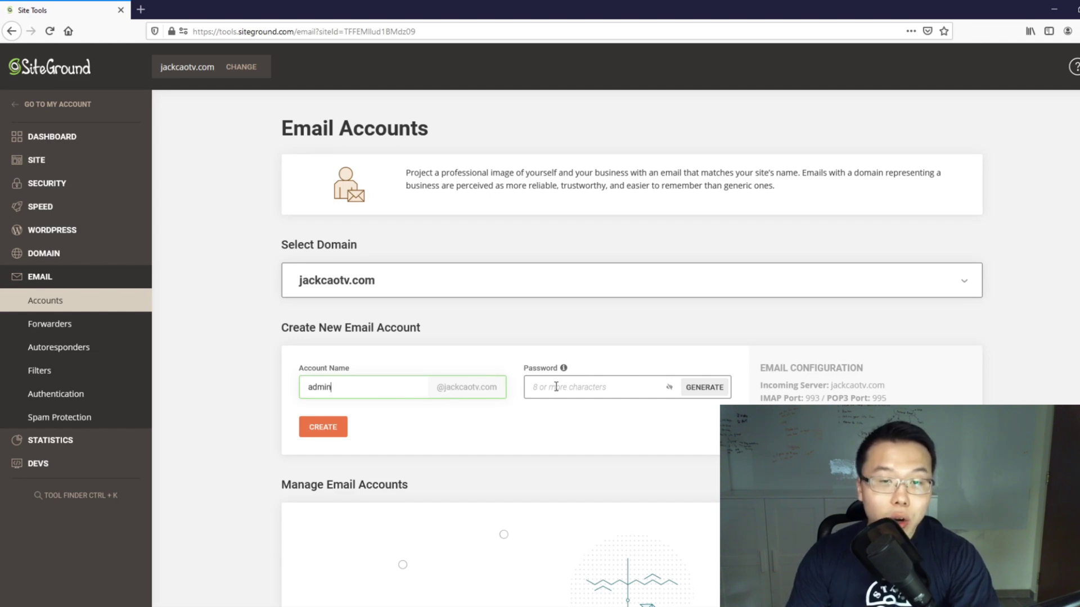
left_click(638, 382)
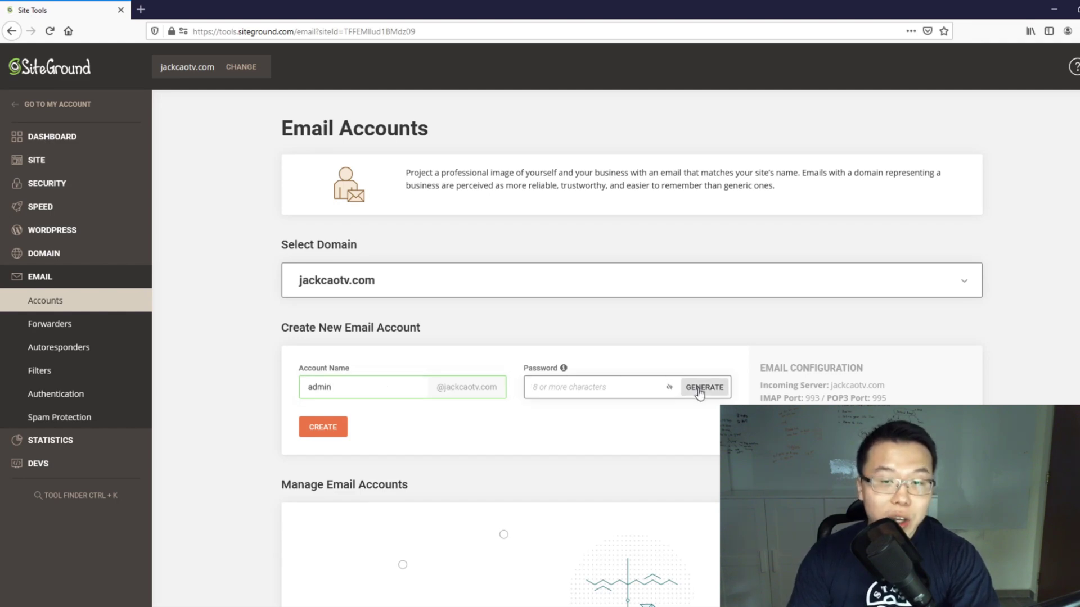
left_click(699, 388)
left_click(668, 387)
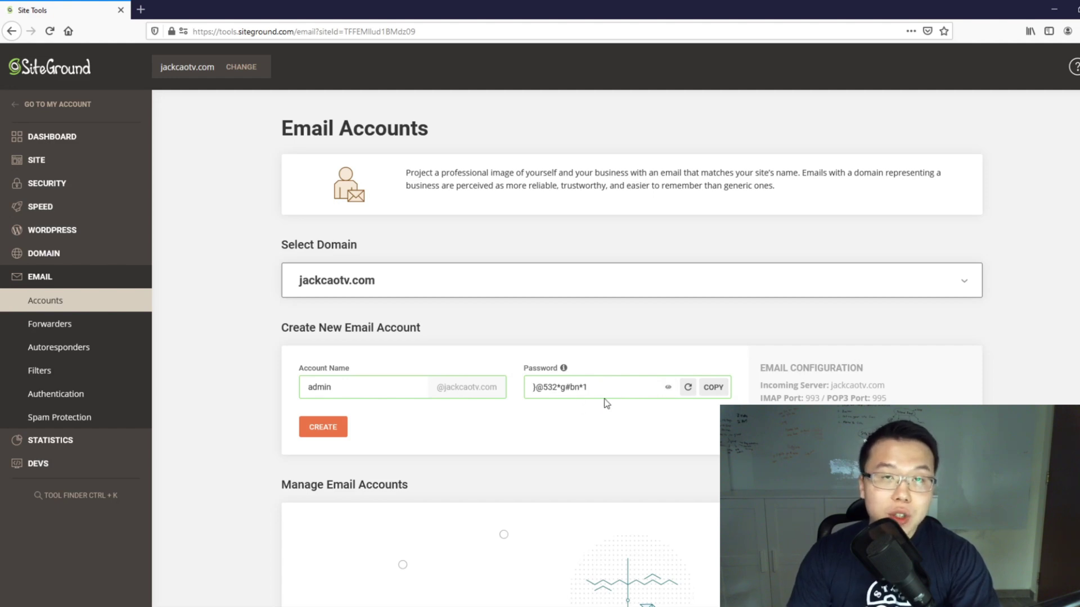
left_click(608, 387)
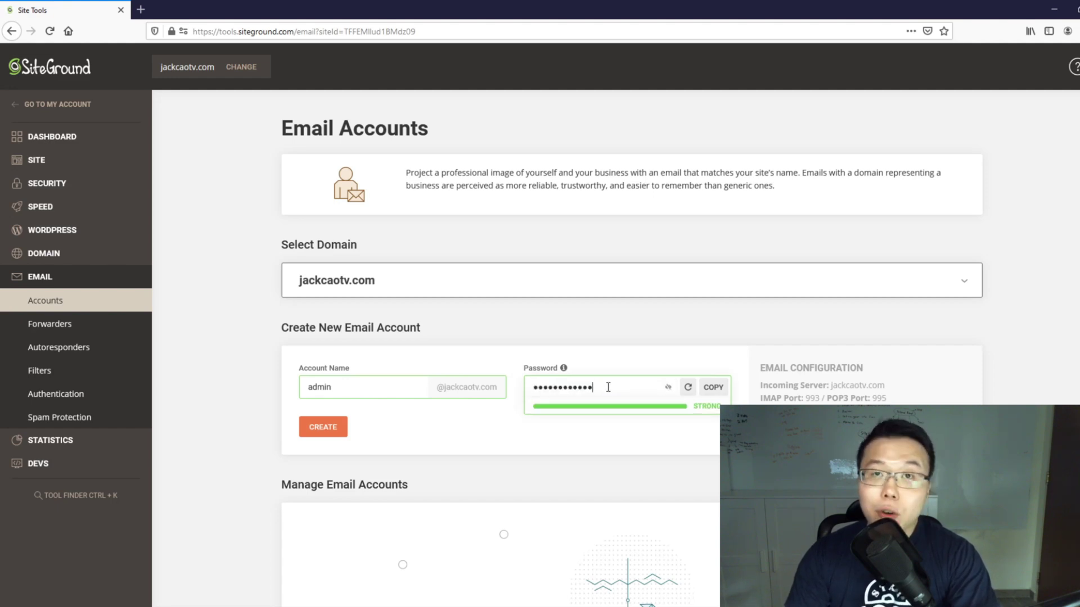
left_click_drag(609, 388, 543, 388)
type("••••••••••••••••")
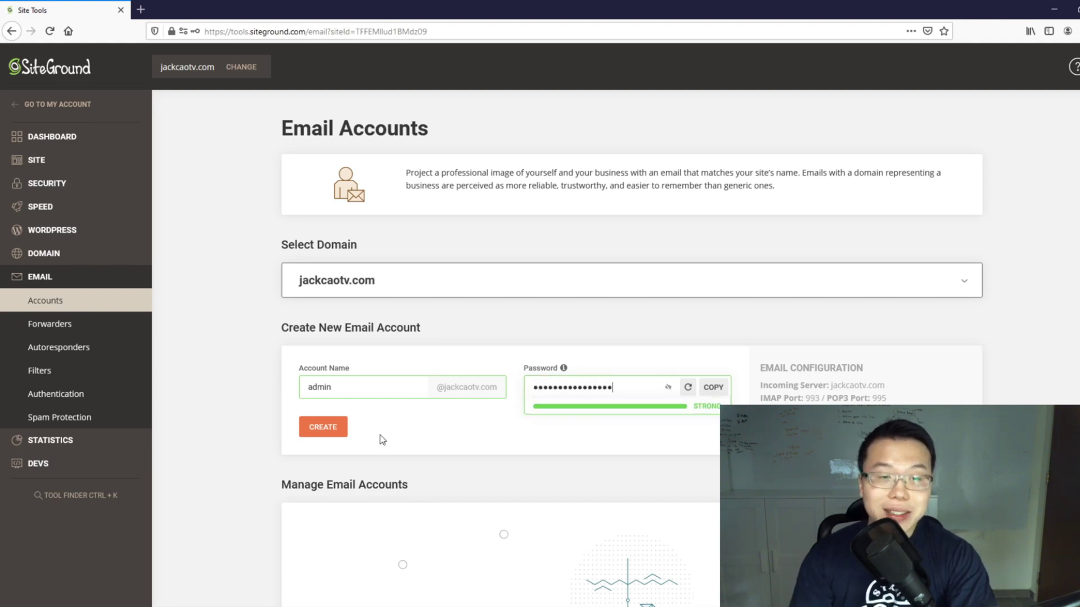
left_click(323, 433)
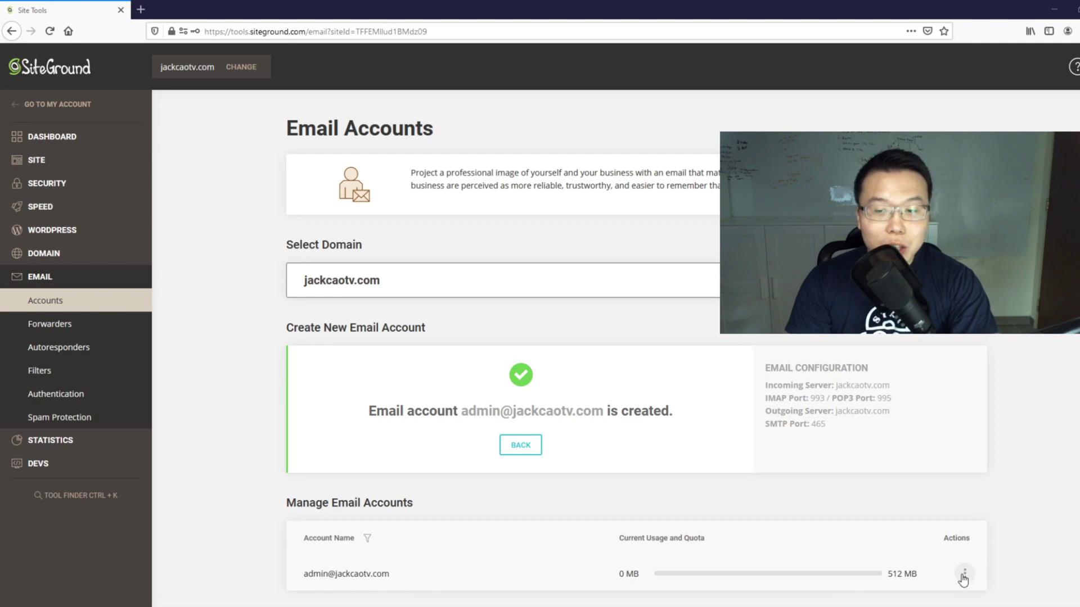
Step: Log in to Roundcube webmail from the admin account's actions menu
left_click(965, 573)
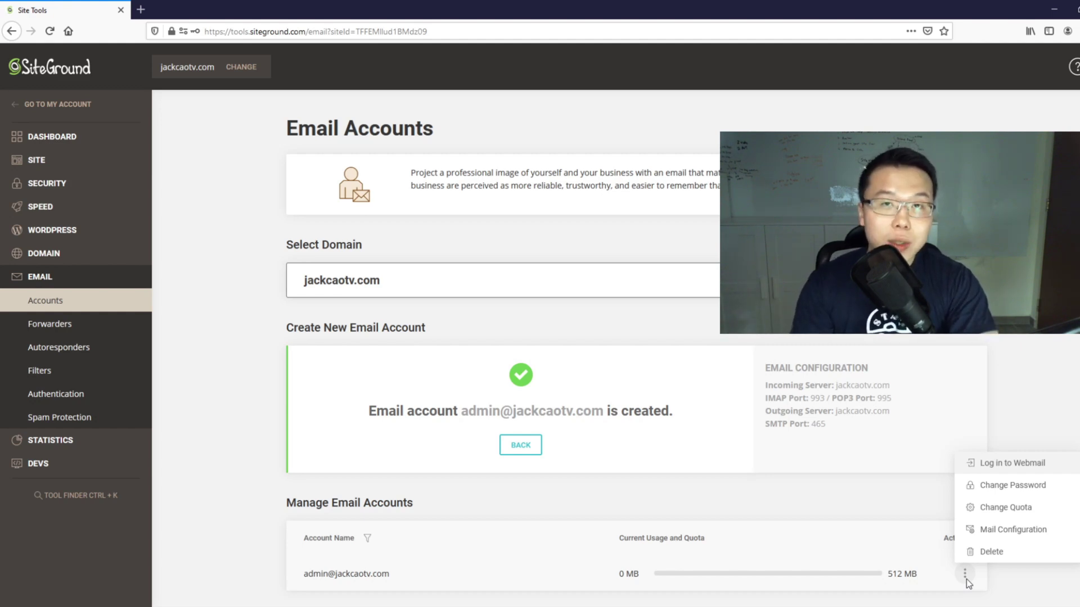
left_click(1036, 465)
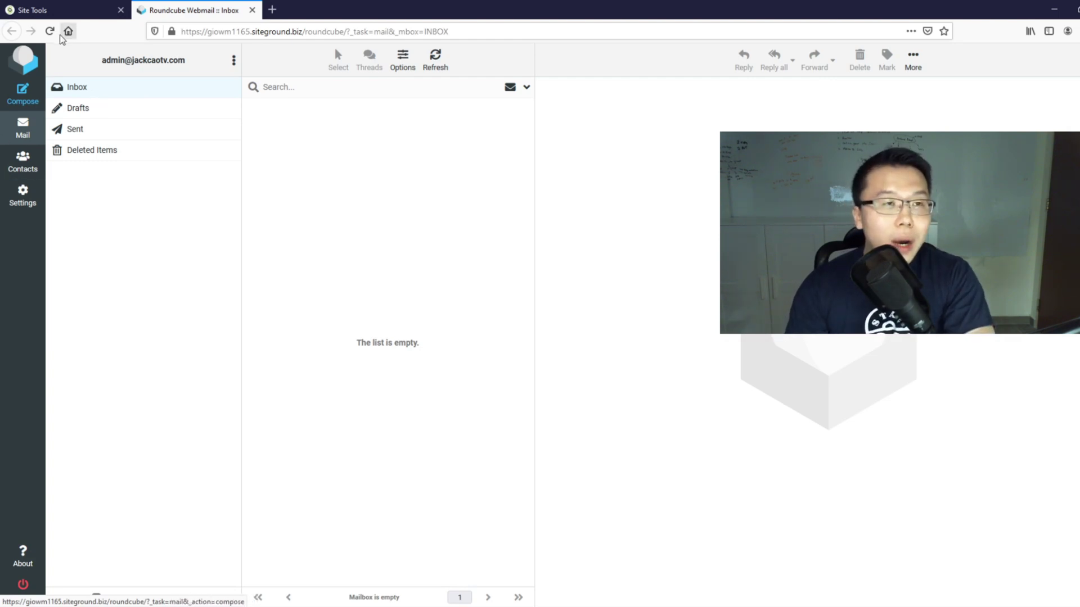
Step: Return to the Site Tools tab showing the Email Accounts page
left_click(72, 15)
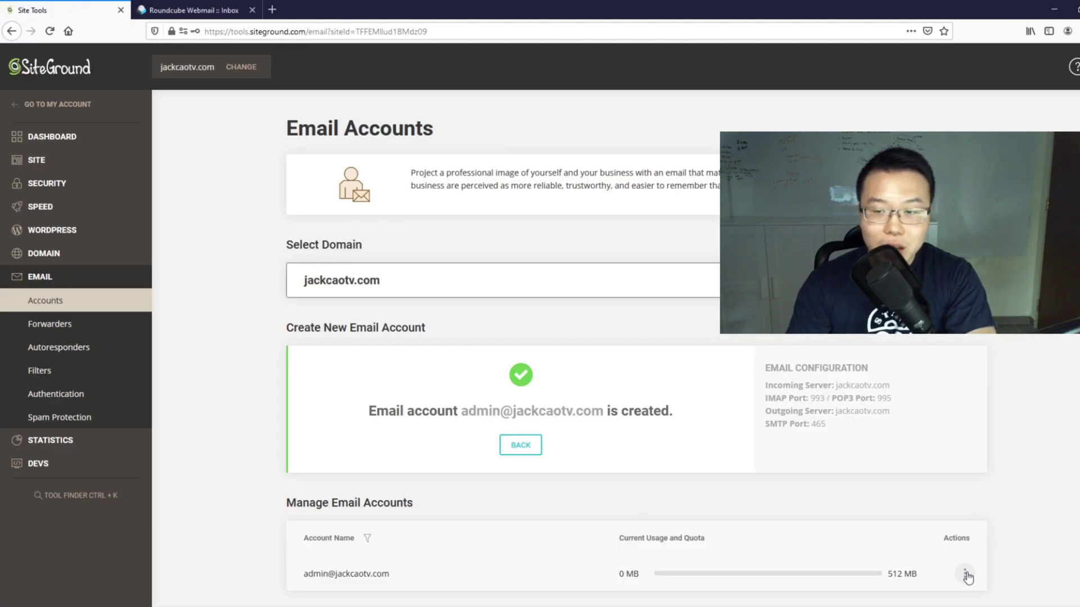
Step: Show the mailbox's manual mail settings (IMAP 993, POP3 995, SMTP 465) and select them
left_click(965, 573)
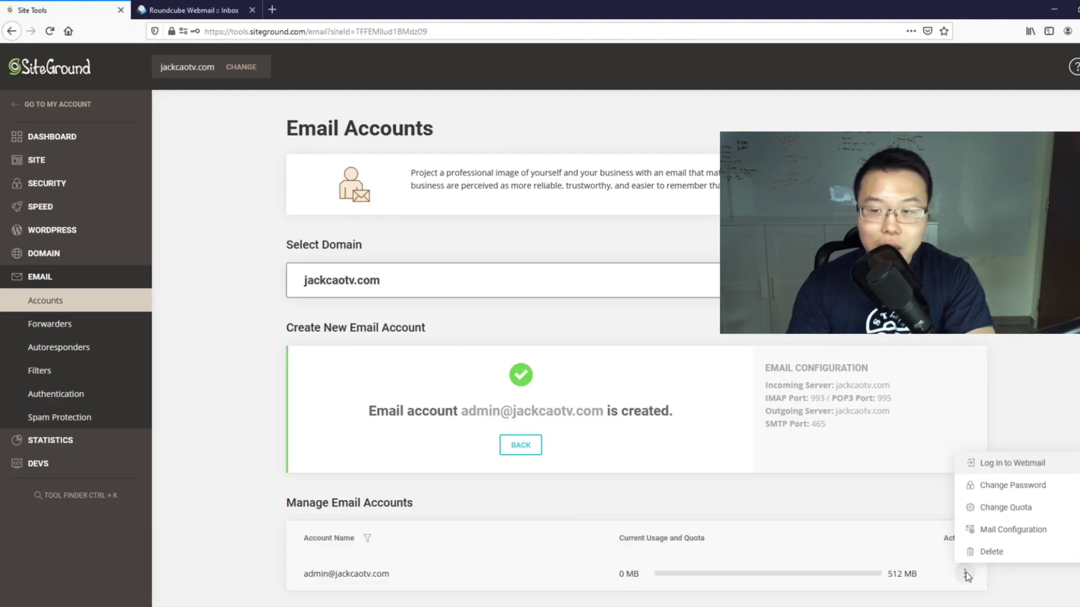
left_click(1013, 534)
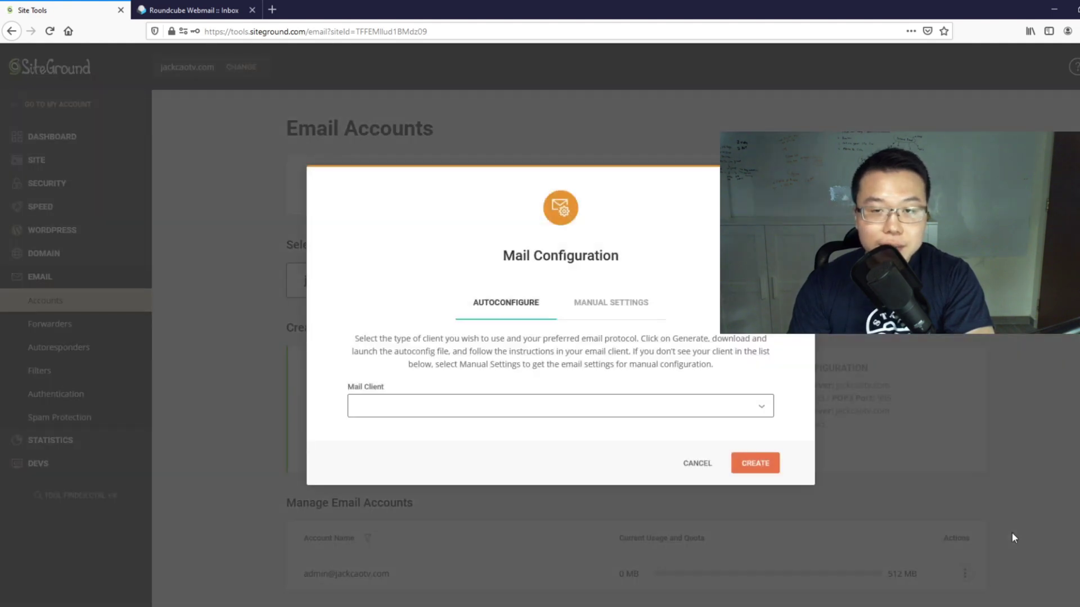
left_click(604, 303)
left_click_drag(357, 341, 429, 422)
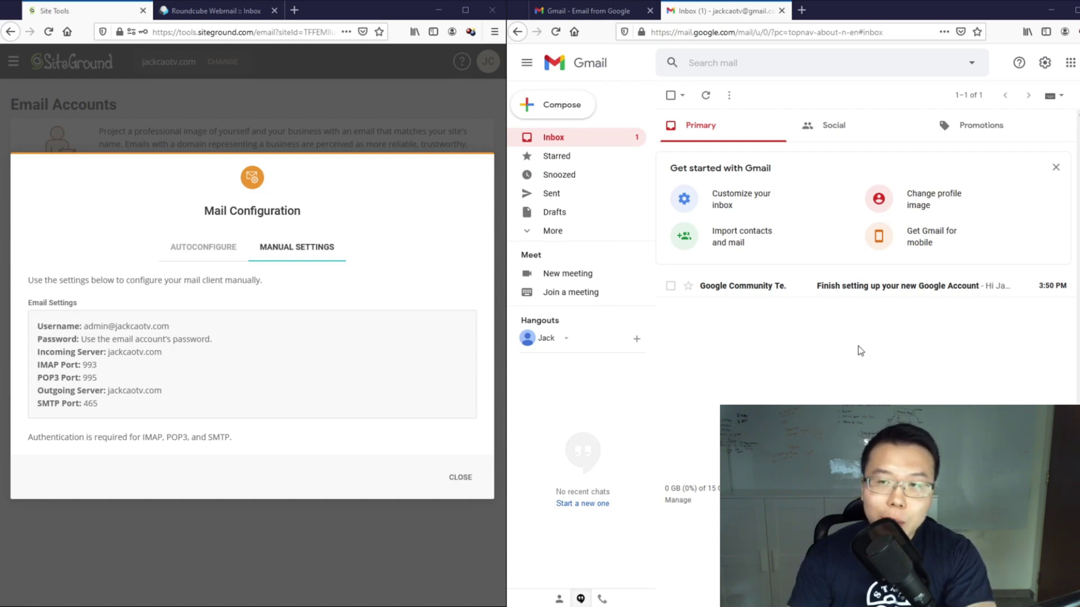
Step: Go to Gmail's Accounts and Import settings and point out checking mail from other accounts
left_click(1046, 65)
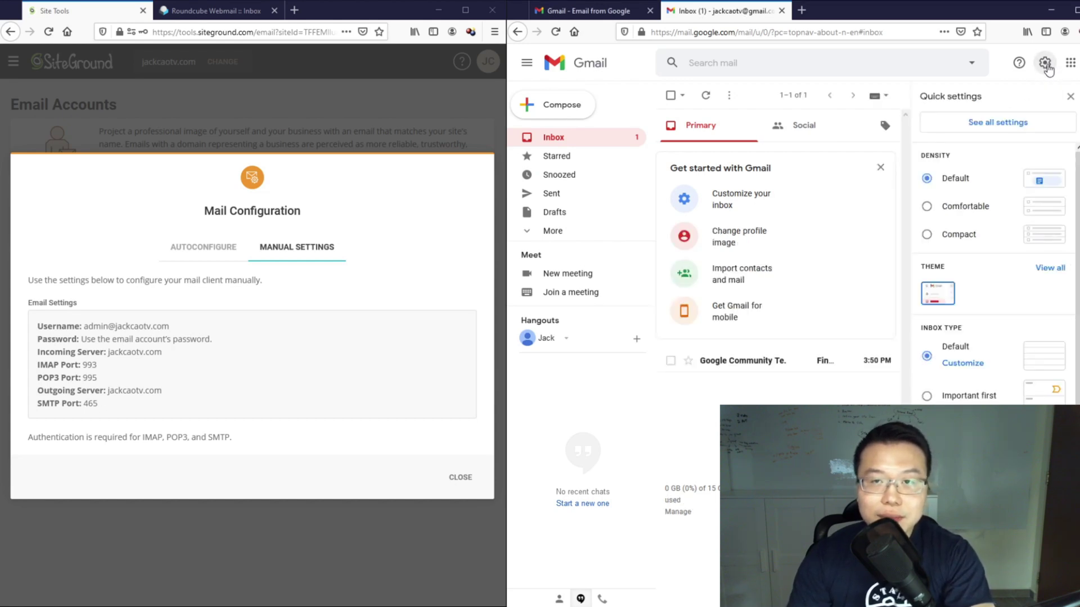
left_click(996, 128)
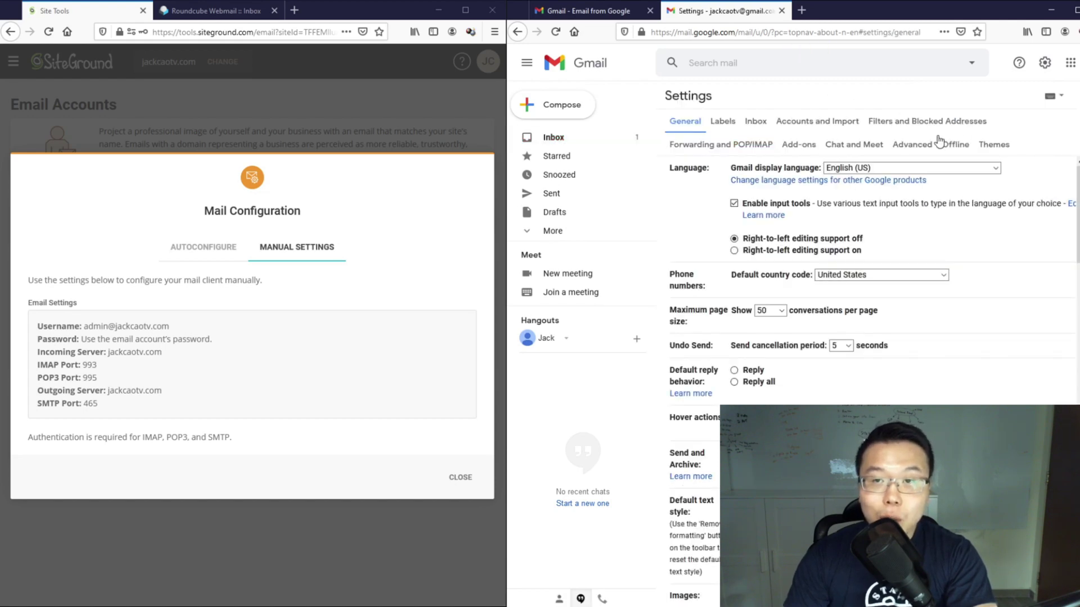
left_click(836, 124)
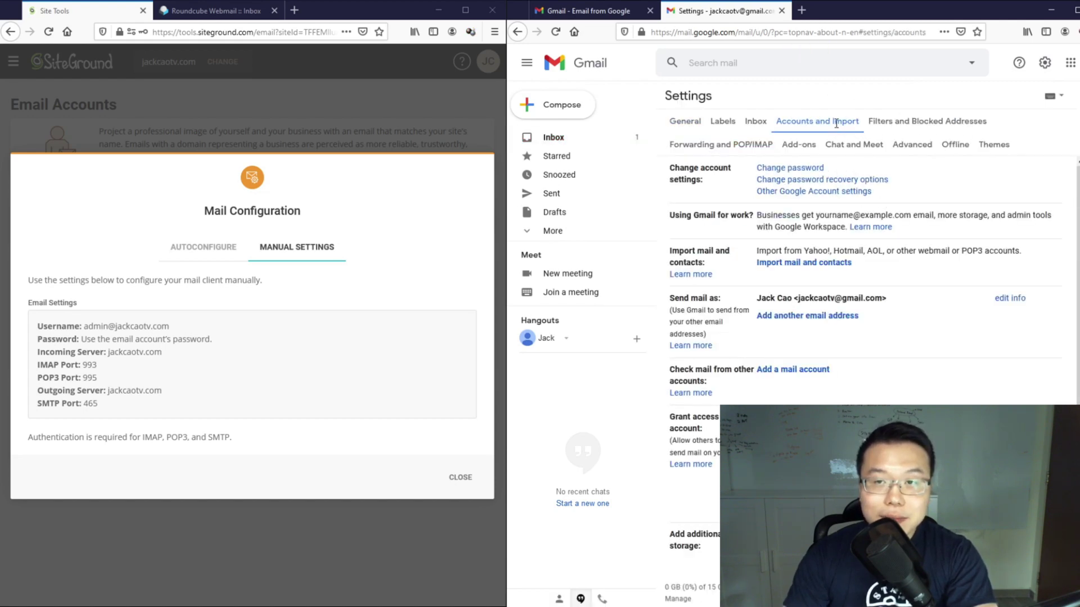
left_click_drag(675, 366, 724, 387)
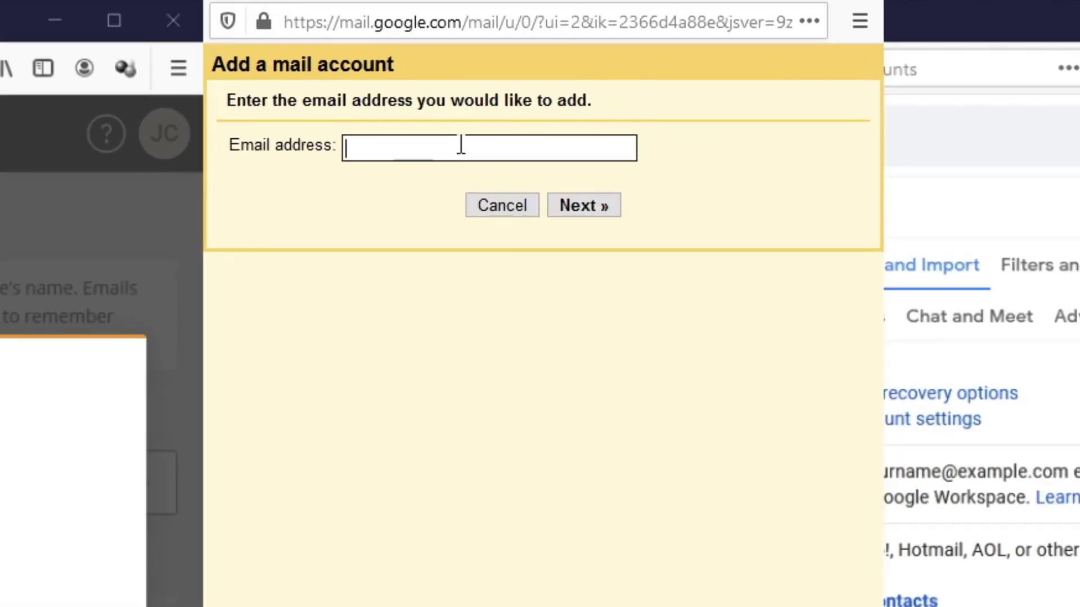
Step: Add the business address via POP3 import, using the full address as username plus the password
key("ctrl+v")
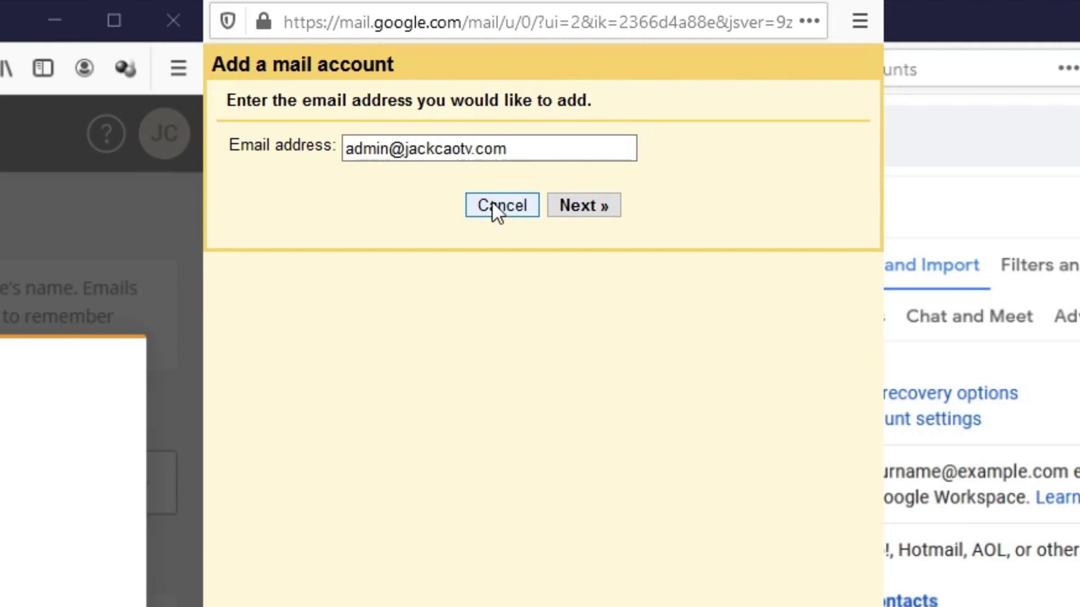
left_click(566, 211)
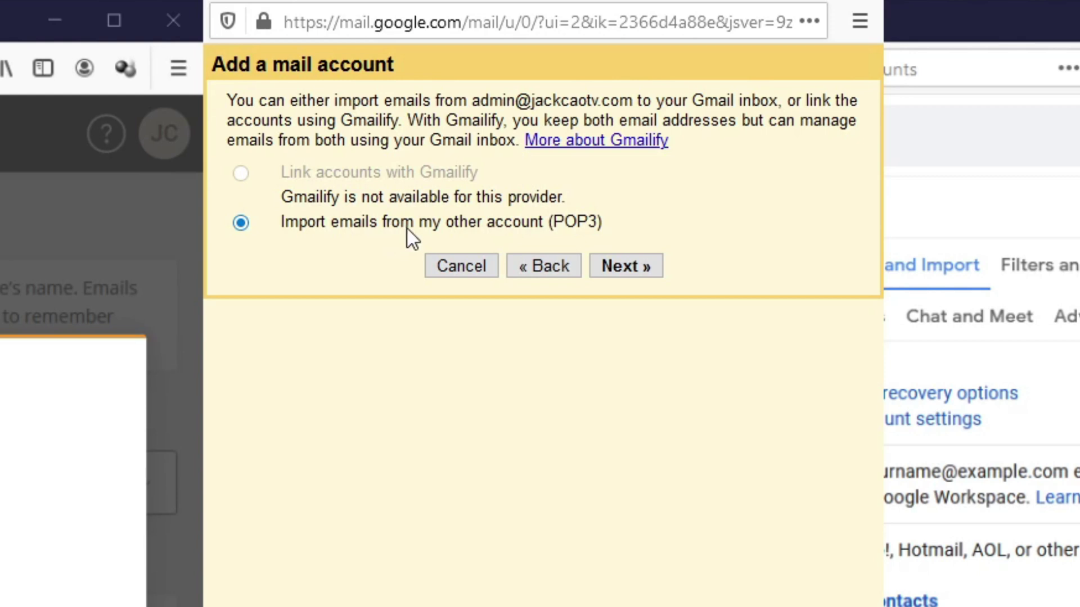
left_click(616, 271)
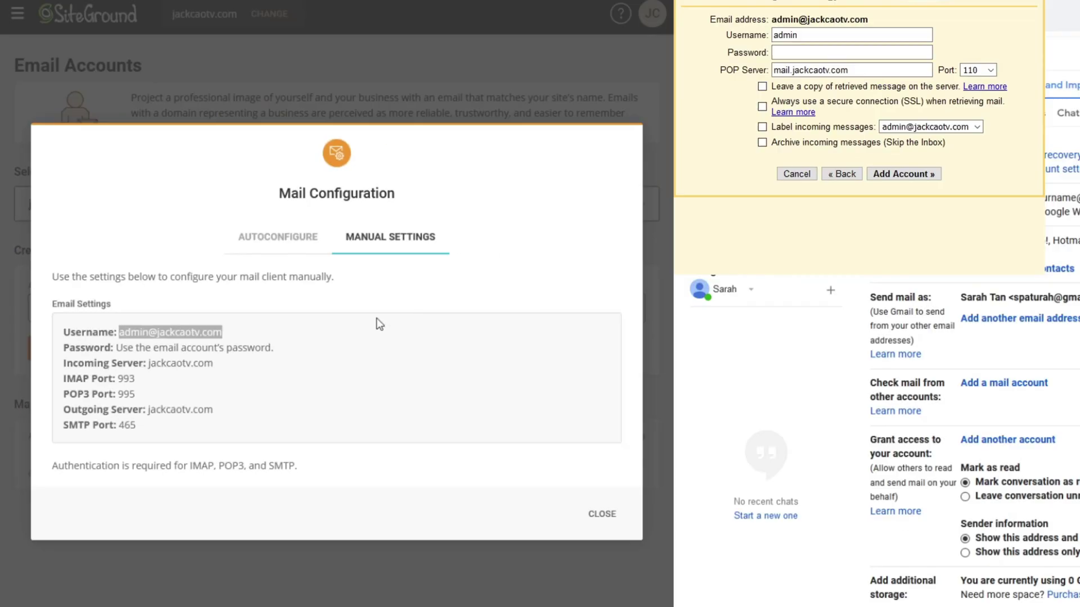
double_click(417, 157)
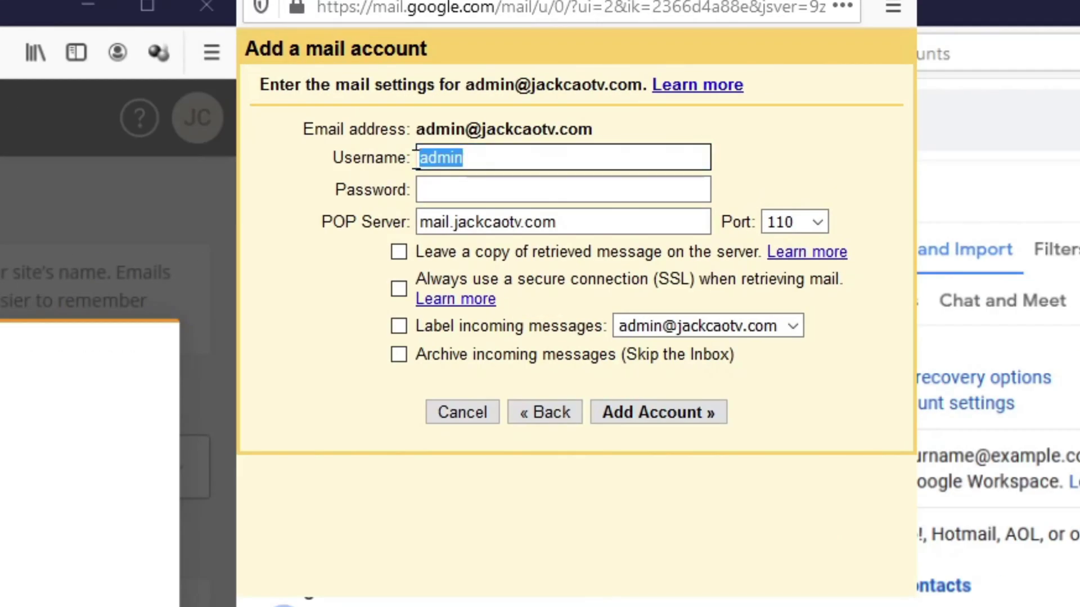
key("ctrl+v")
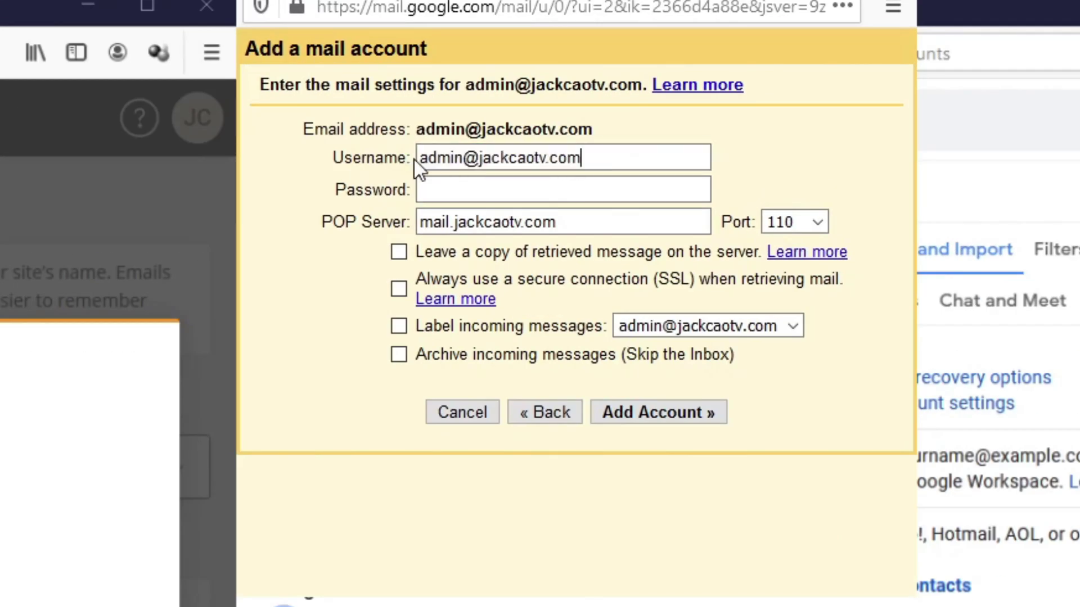
left_click(433, 190)
type("••••••")
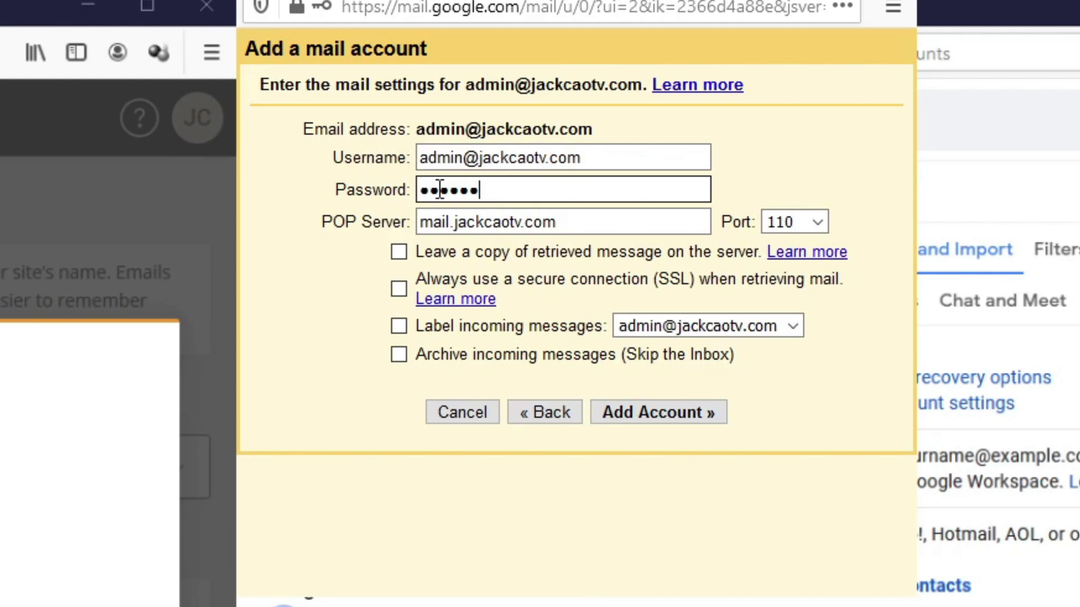
type("•••••••••")
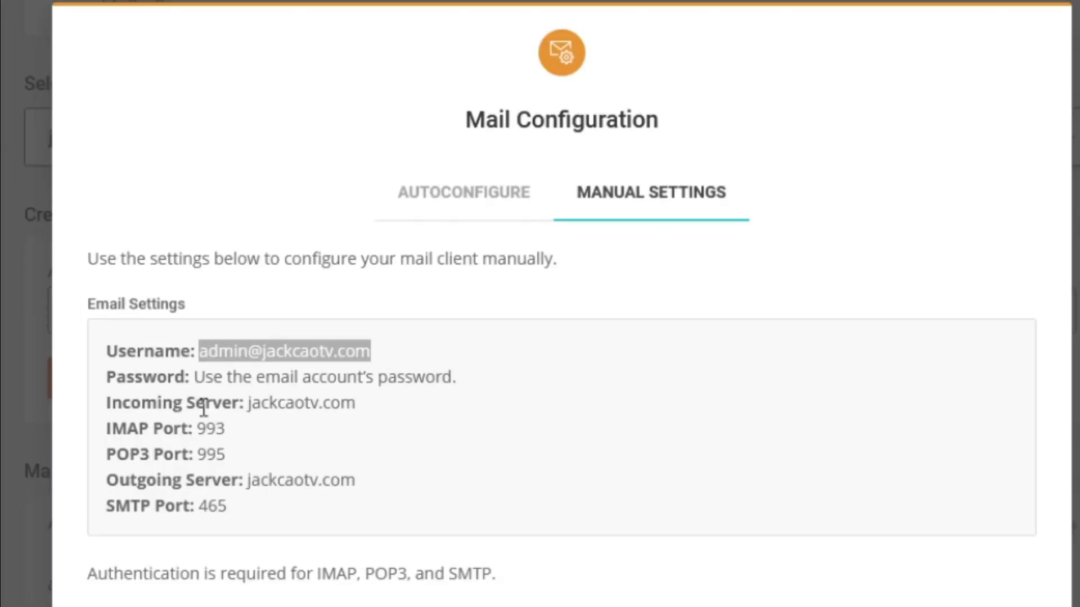
Step: Strip the mail. prefix from the POP server, choose port 995, and label incoming messages
left_click_drag(249, 404, 367, 406)
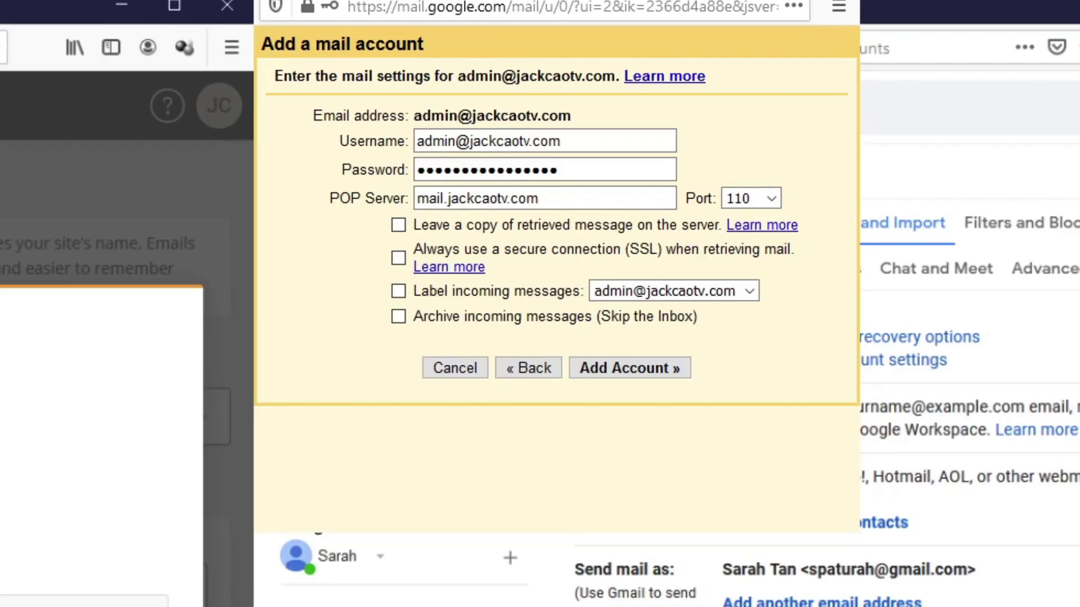
left_click(364, 222)
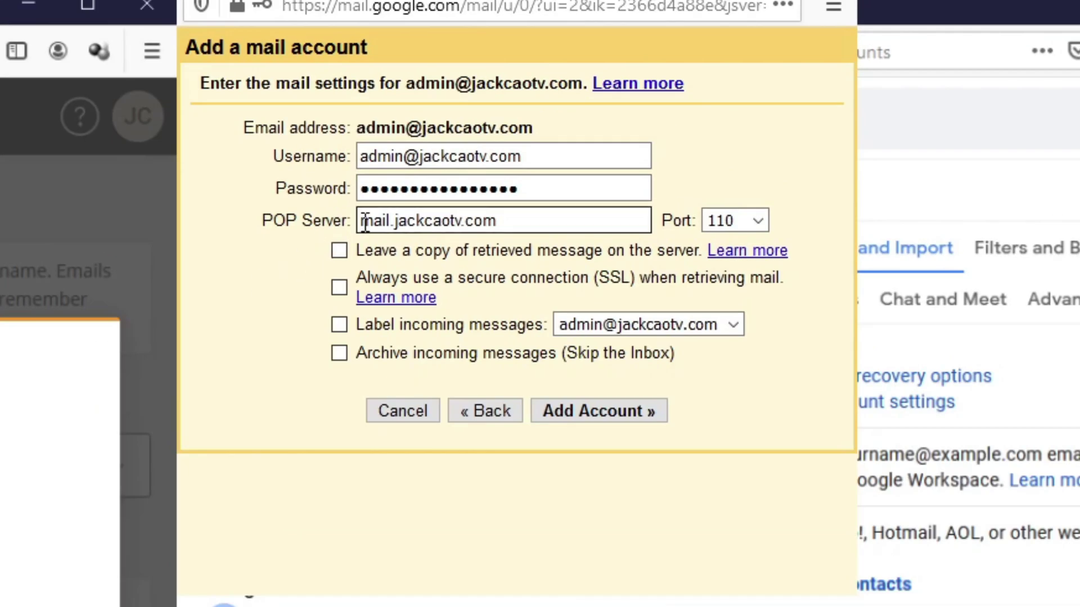
key("Right")
key("Right")
key("Right")
key("Right")
key("Right")
key("BackSpace")
key("BackSpace")
key("BackSpace")
key("BackSpace")
key("BackSpace")
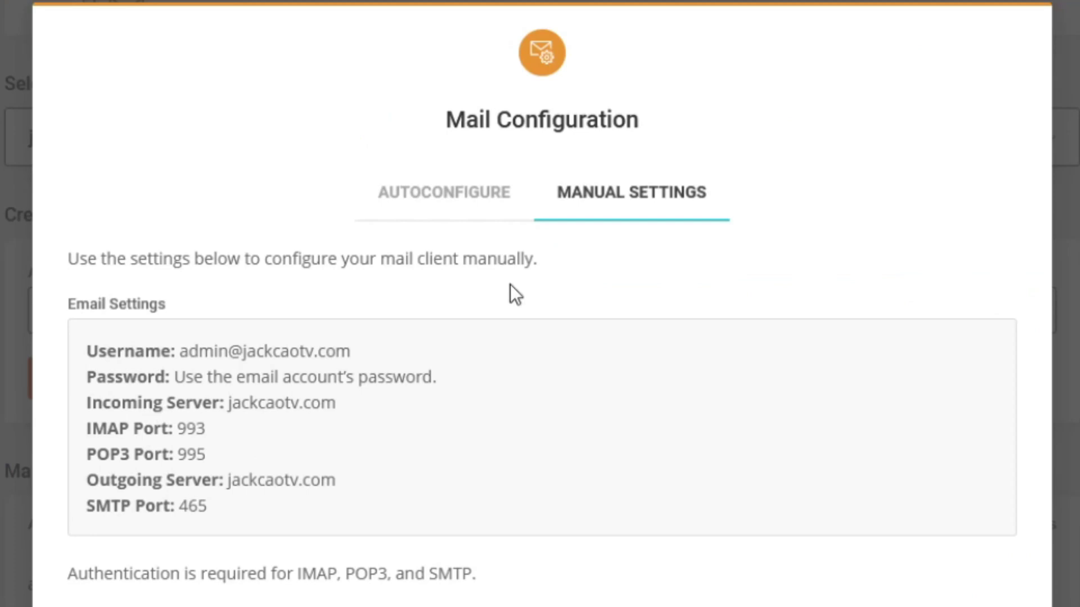
left_click_drag(93, 454, 215, 453)
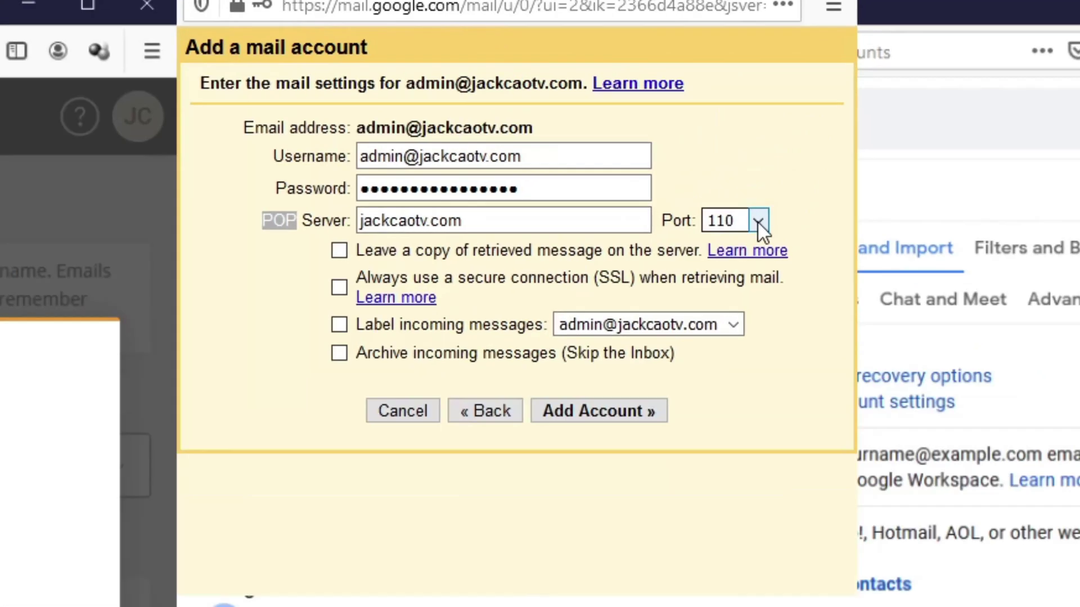
left_click(758, 223)
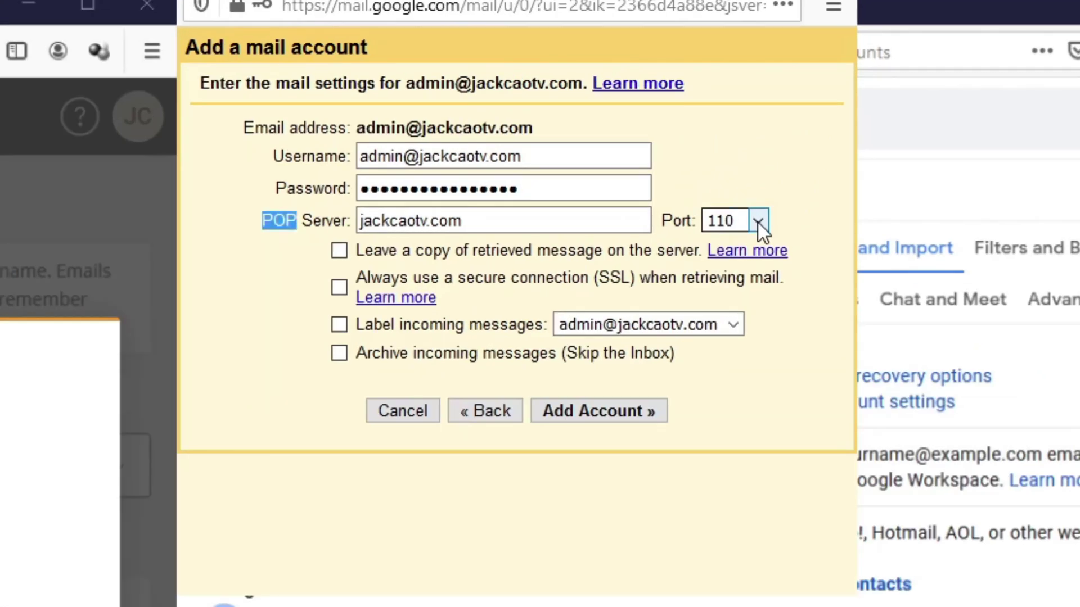
left_click(758, 222)
left_click(720, 337)
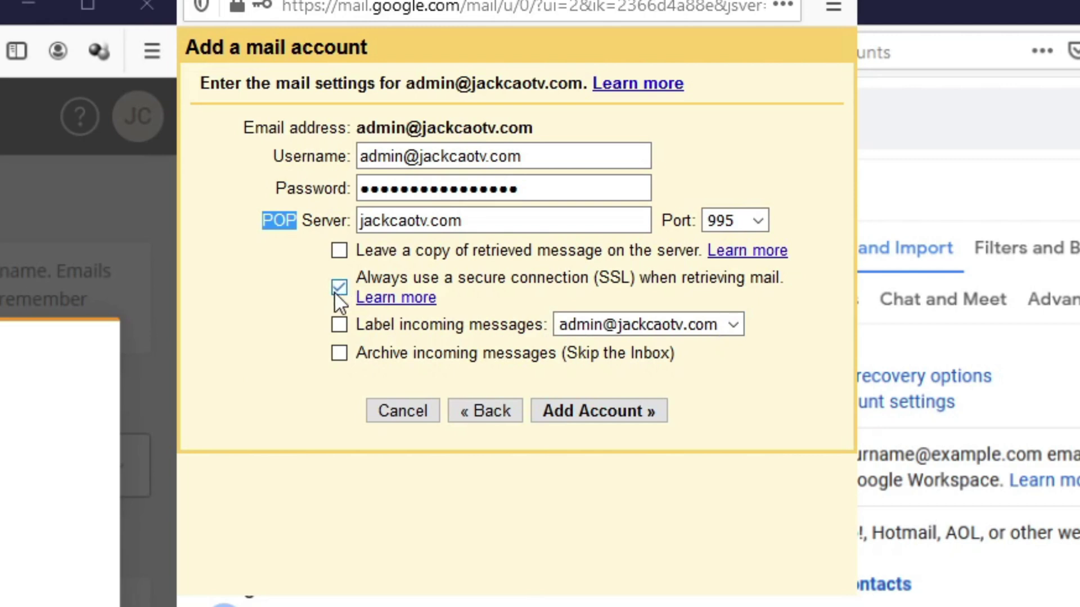
left_click(338, 326)
Step: Add the POP3 account and choose to also send mail as the business address
left_click(629, 416)
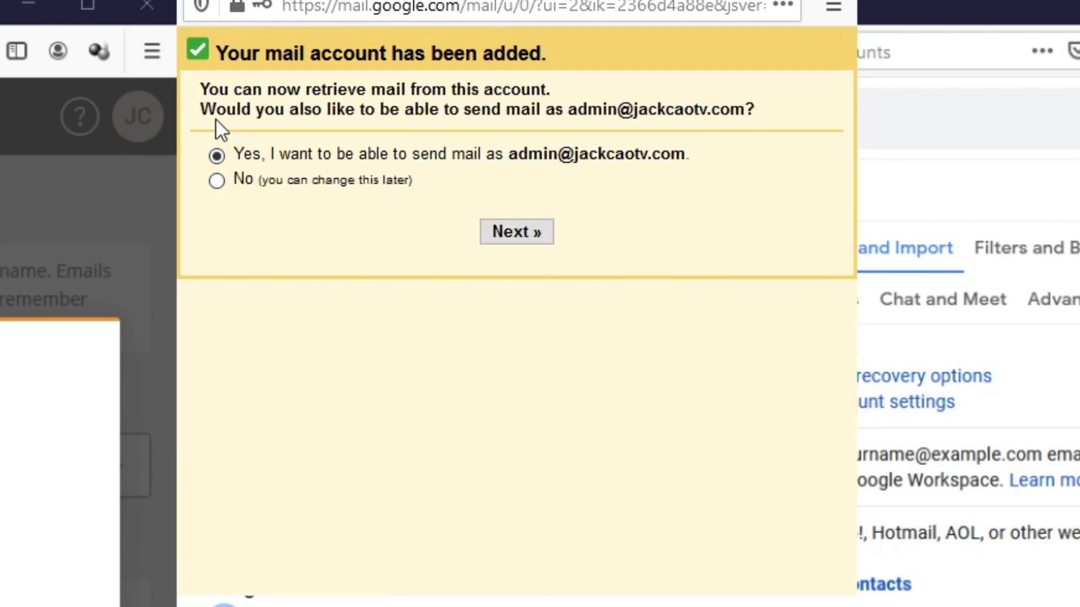
left_click_drag(207, 112, 749, 131)
left_click(761, 153)
left_click(513, 240)
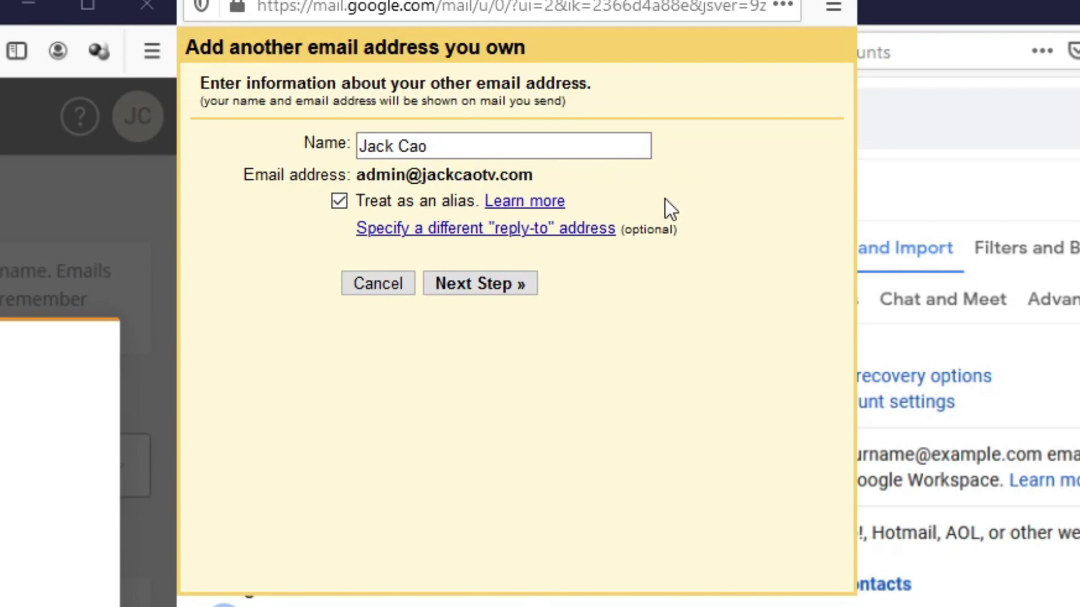
left_click(487, 284)
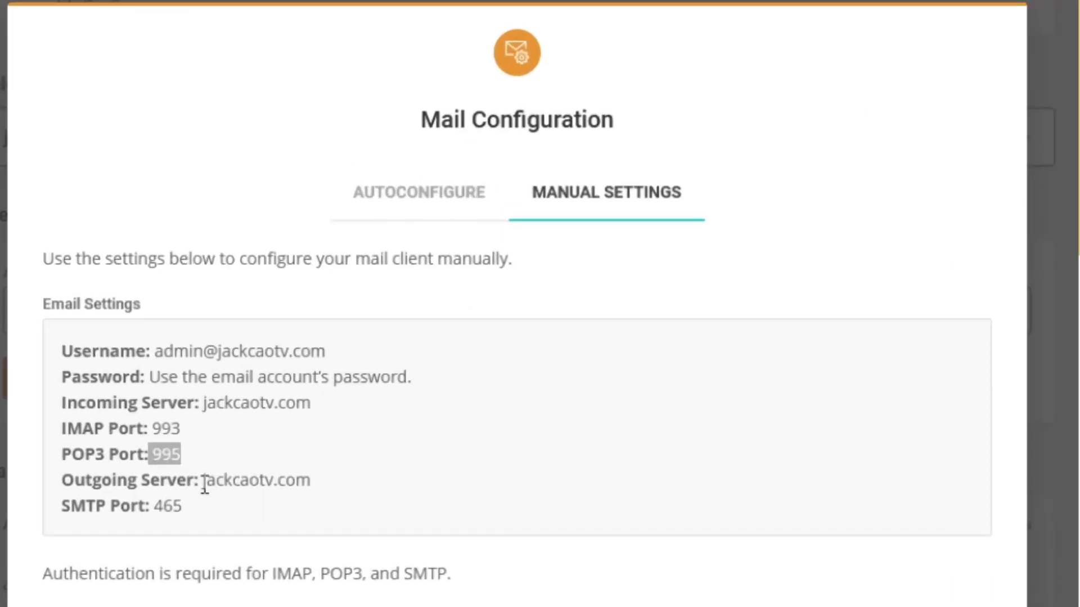
Step: Set the SMTP server to jackcaotv.com on port 465 with SSL
left_click_drag(203, 481, 315, 483)
key("ctrl+c")
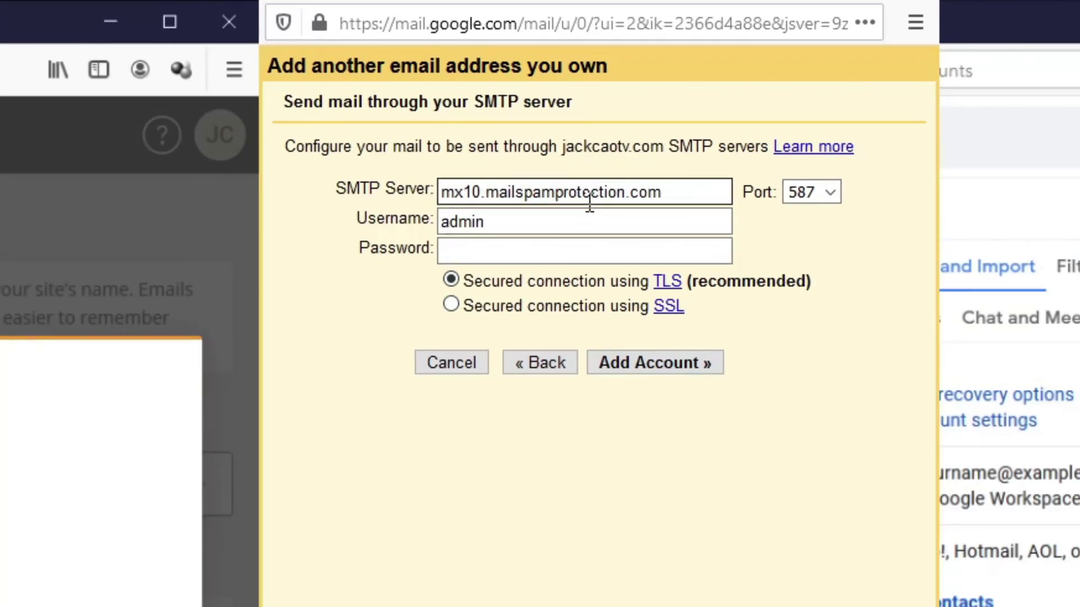
left_click_drag(697, 193, 422, 193)
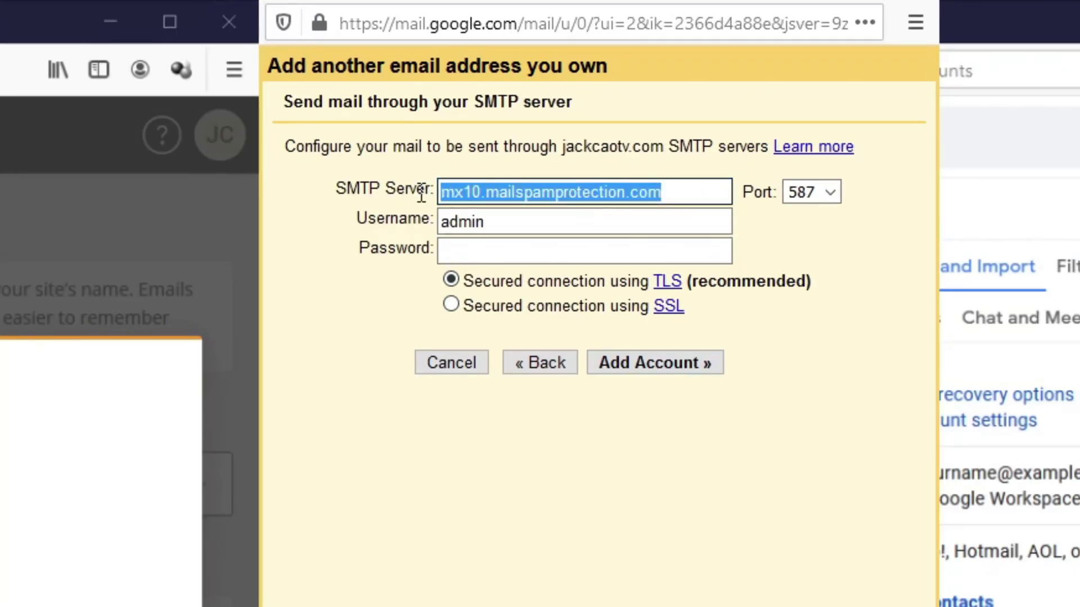
key("ctrl+v")
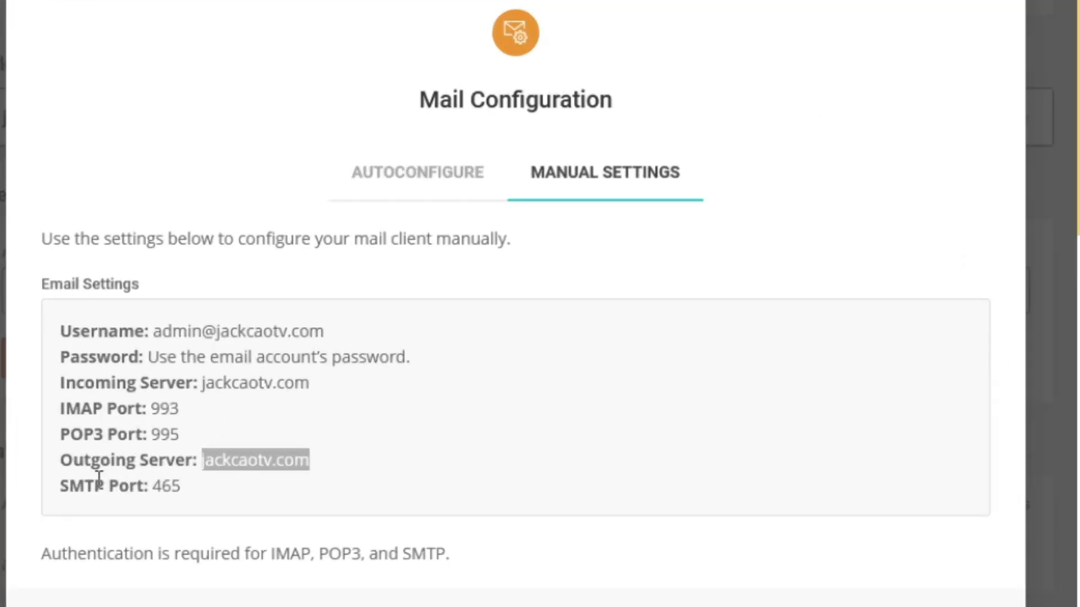
left_click_drag(67, 489, 201, 501)
left_click(156, 492)
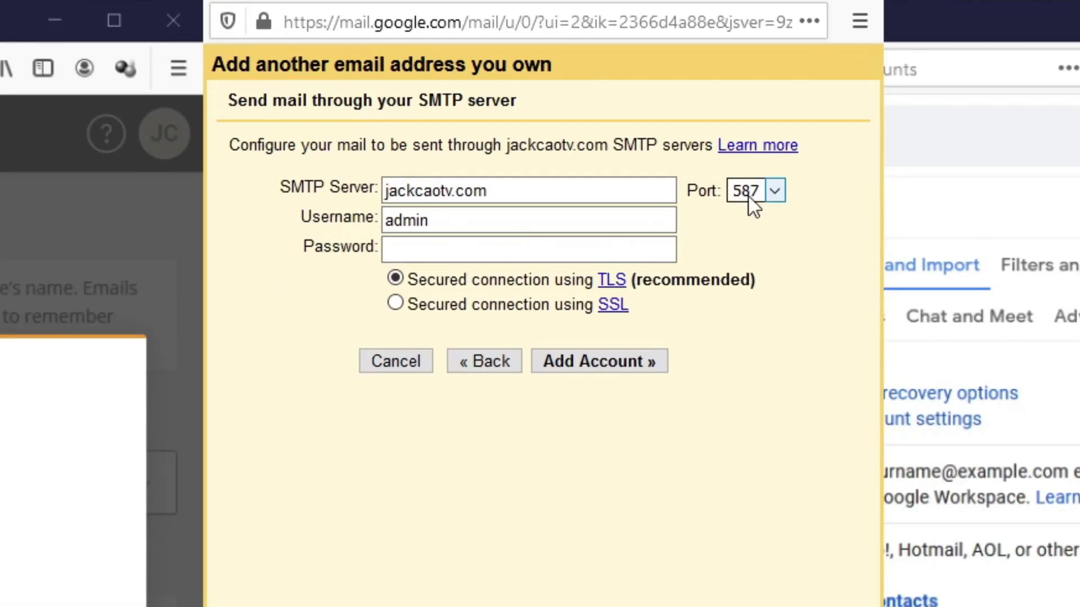
left_click(748, 197)
left_click(753, 259)
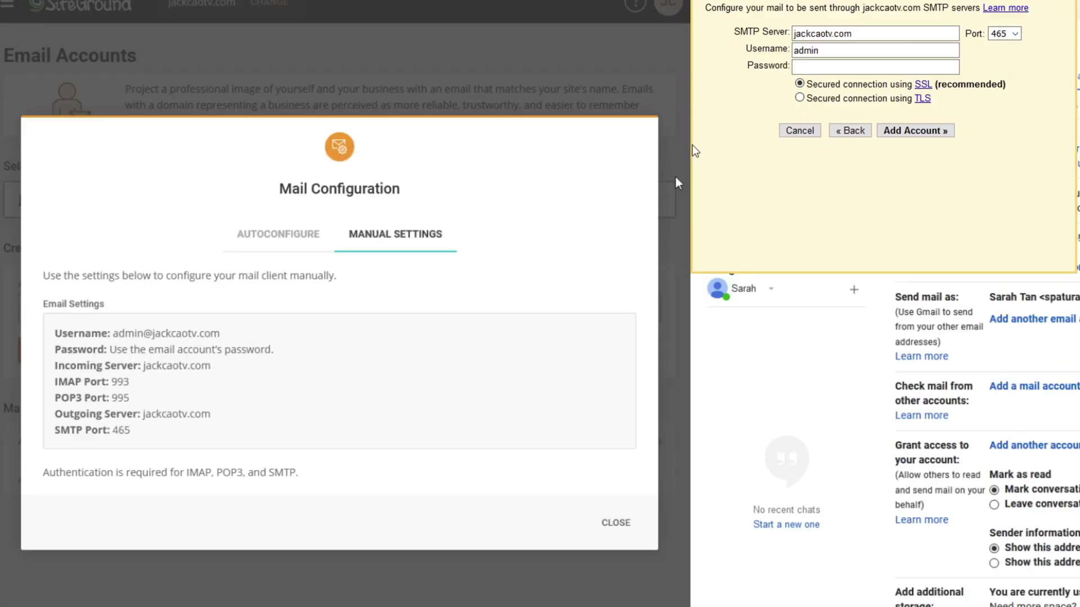
Step: Enter the full address as SMTP username and the password, then submit for checking
double_click(429, 221)
key("ctrl+v")
left_click(463, 250)
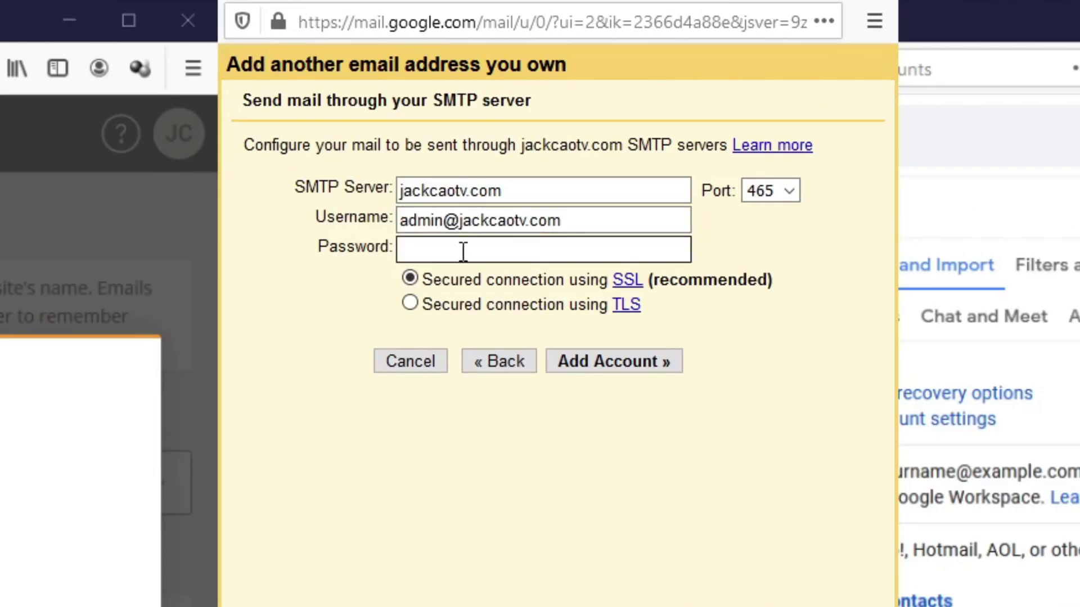
type("********")
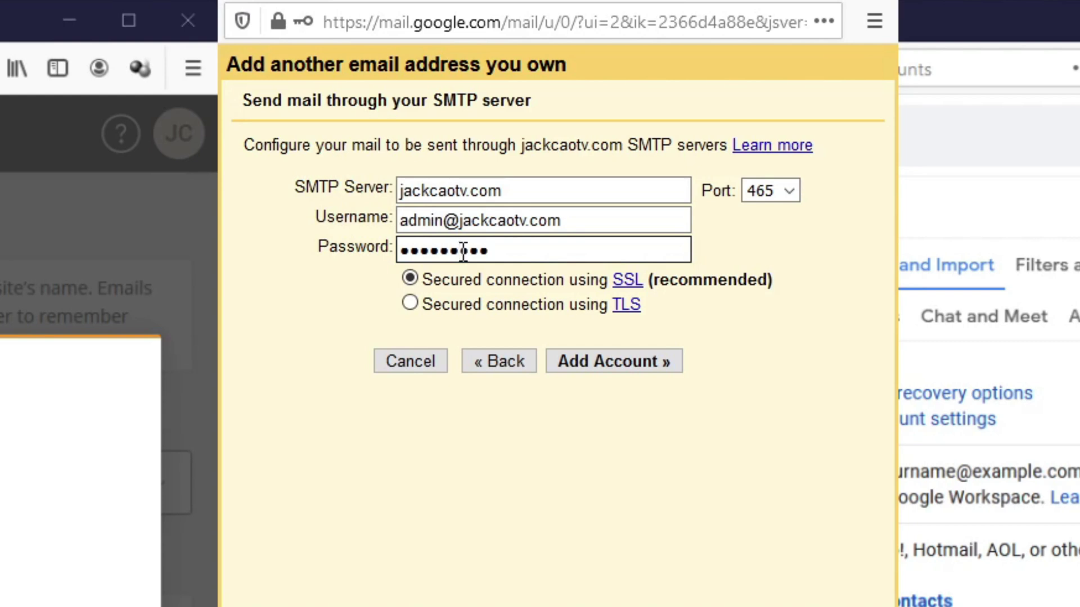
type("***")
left_click(666, 373)
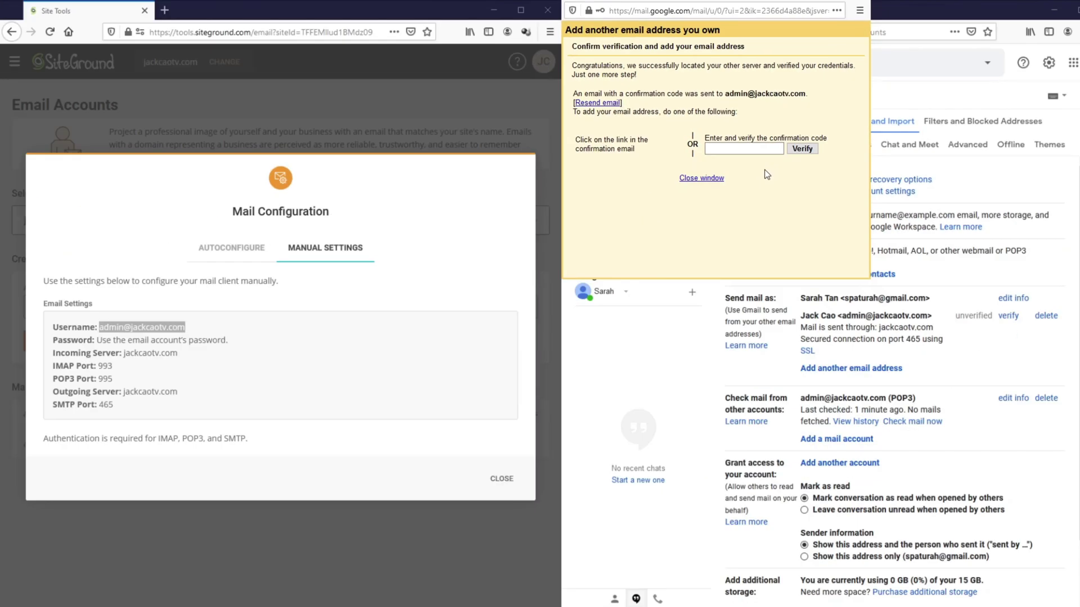
Step: Open the business mailbox in Roundcube Webmail and view the Gmail Confirmation email
left_click(511, 105)
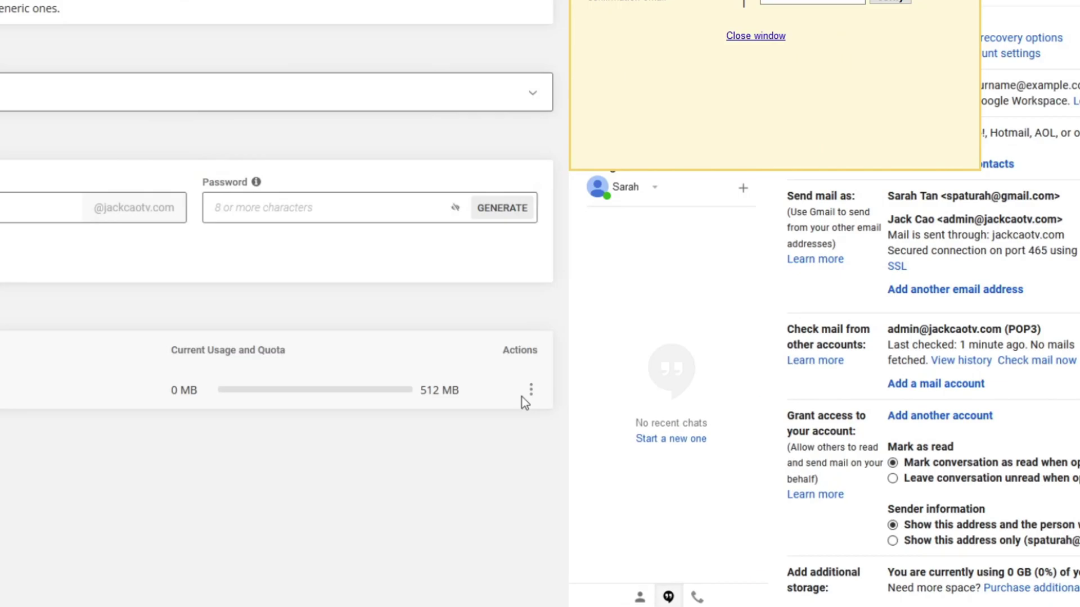
left_click(531, 390)
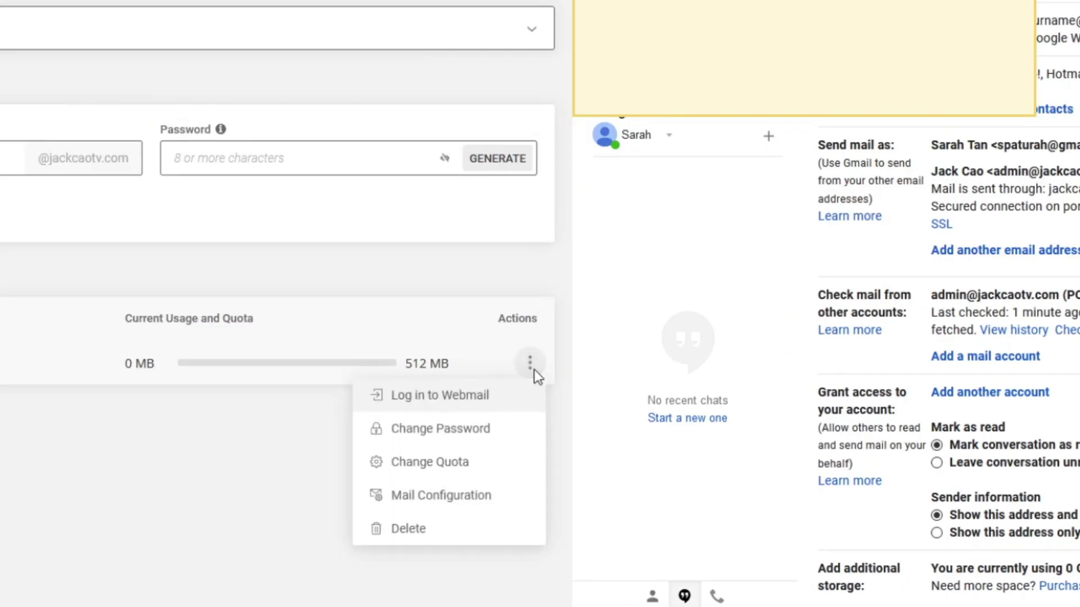
left_click(467, 396)
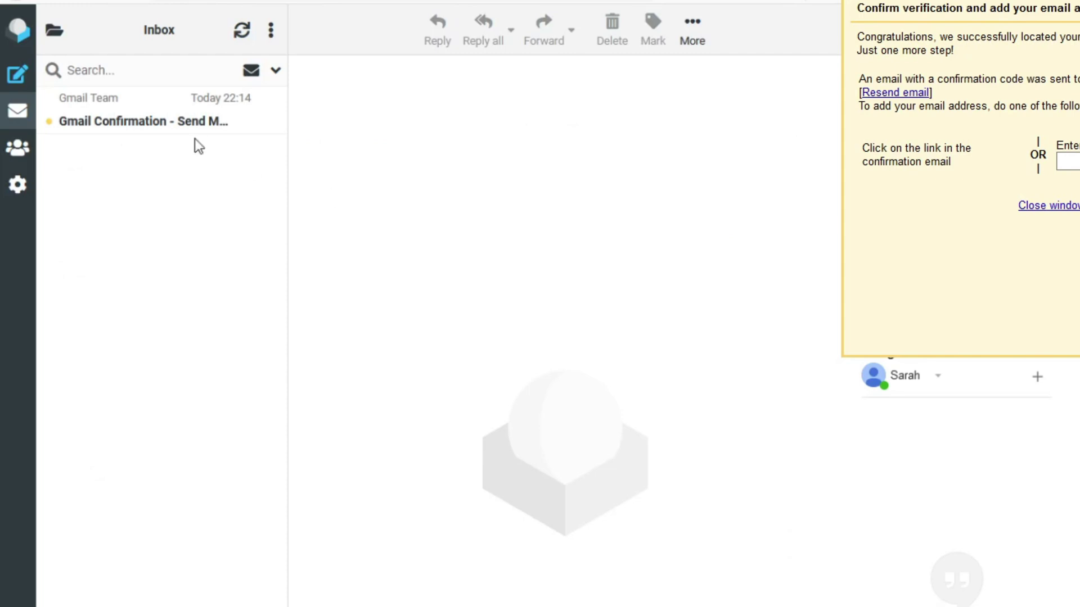
left_click(180, 126)
Step: Paste the confirmation code from the email into Gmail's prompt and verify the business address
left_click_drag(428, 177, 434, 177)
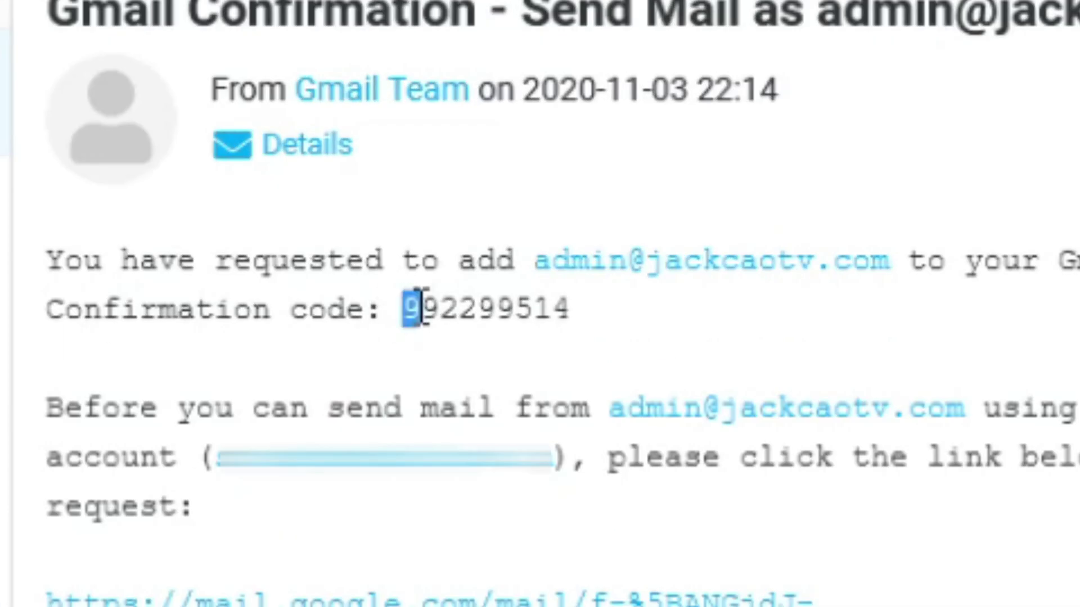
left_click_drag(423, 306, 572, 309)
key("ctrl+c")
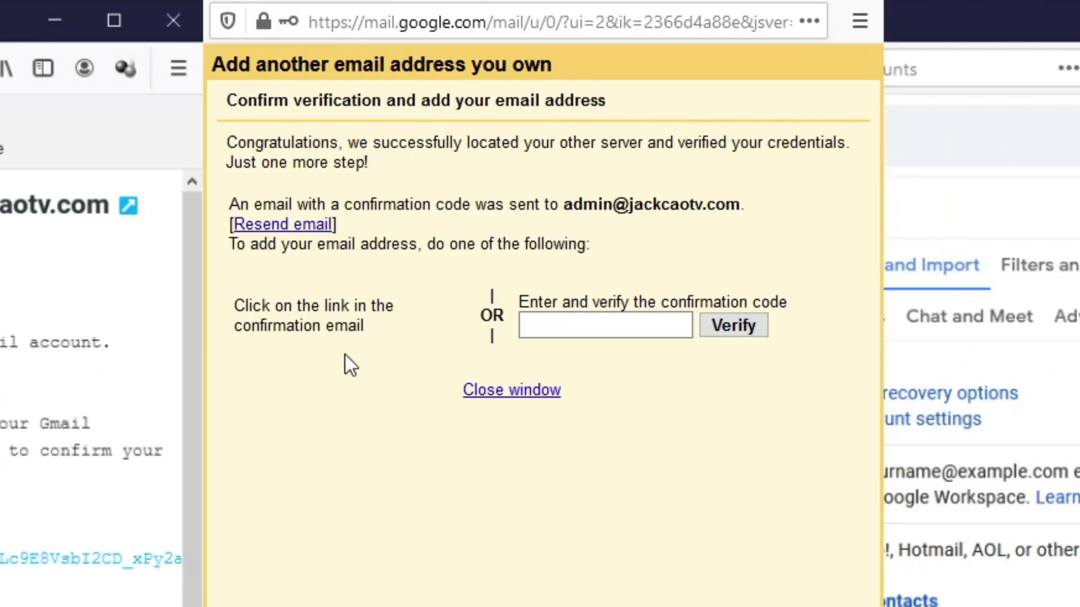
left_click(562, 326)
key("ctrl+v")
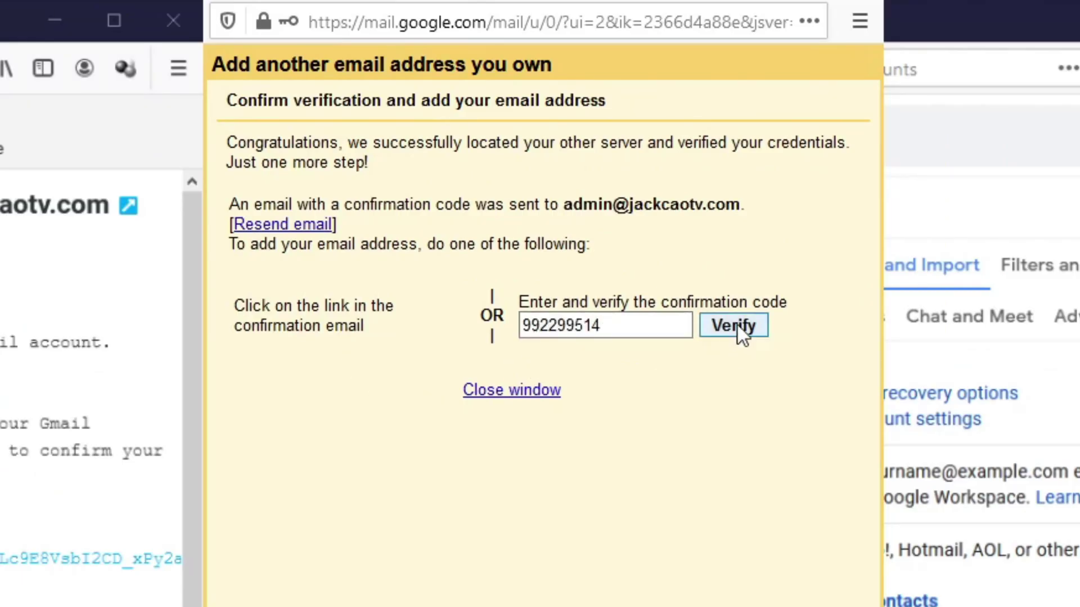
left_click(737, 327)
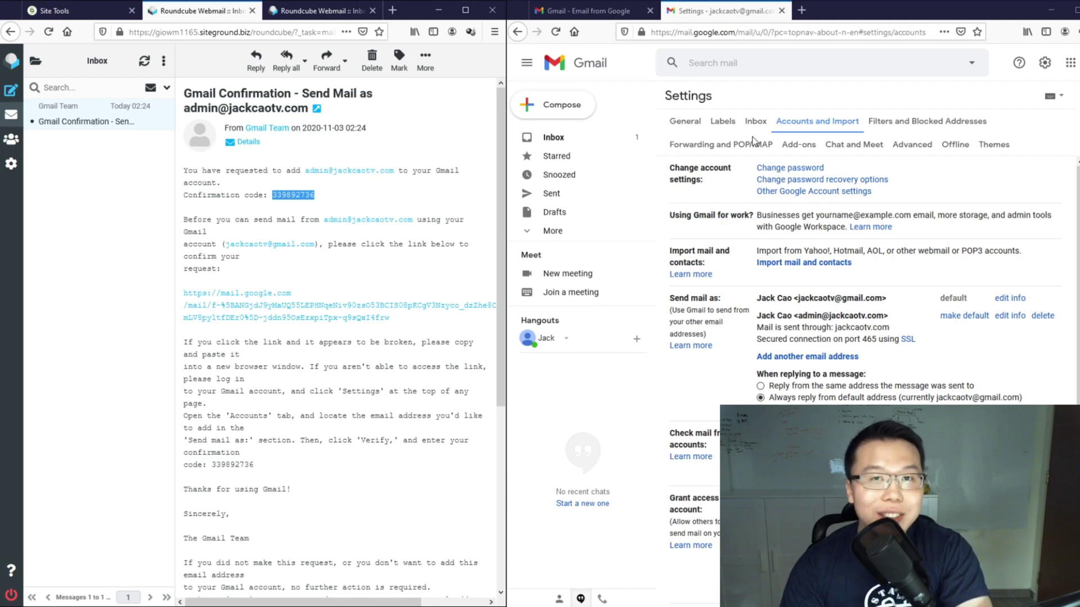
Step: From the Gmail inbox, start a new email keeping the Gmail address as sender
left_click(554, 137)
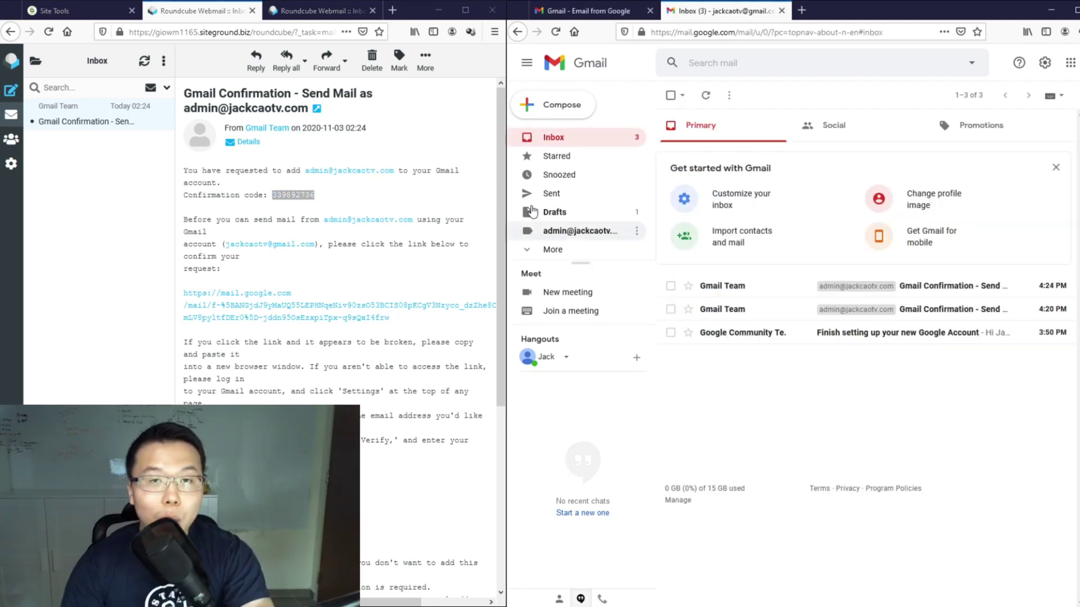
left_click(562, 105)
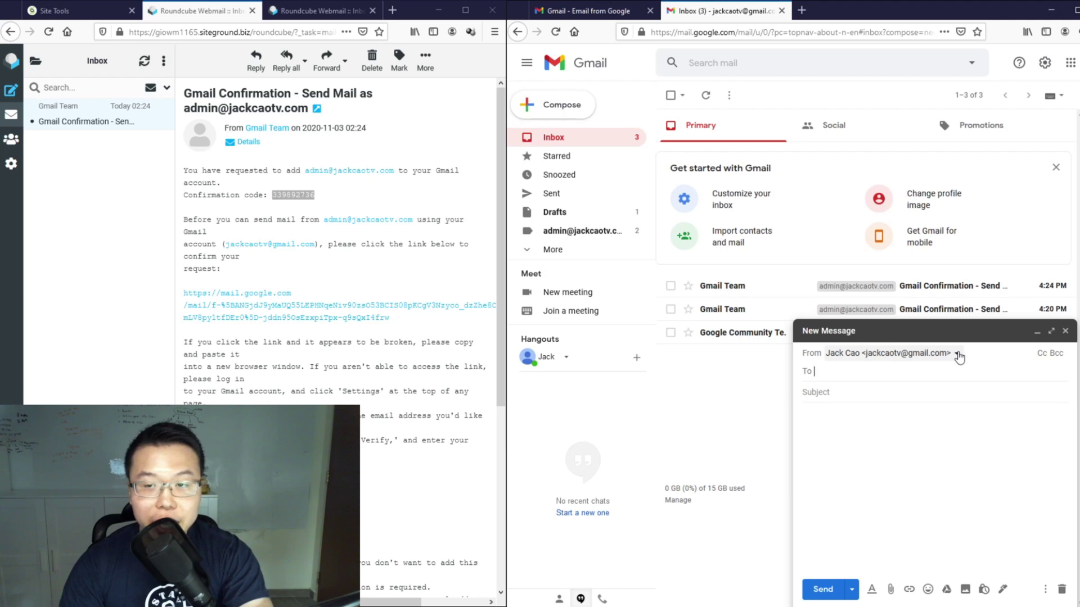
left_click(958, 356)
left_click(933, 374)
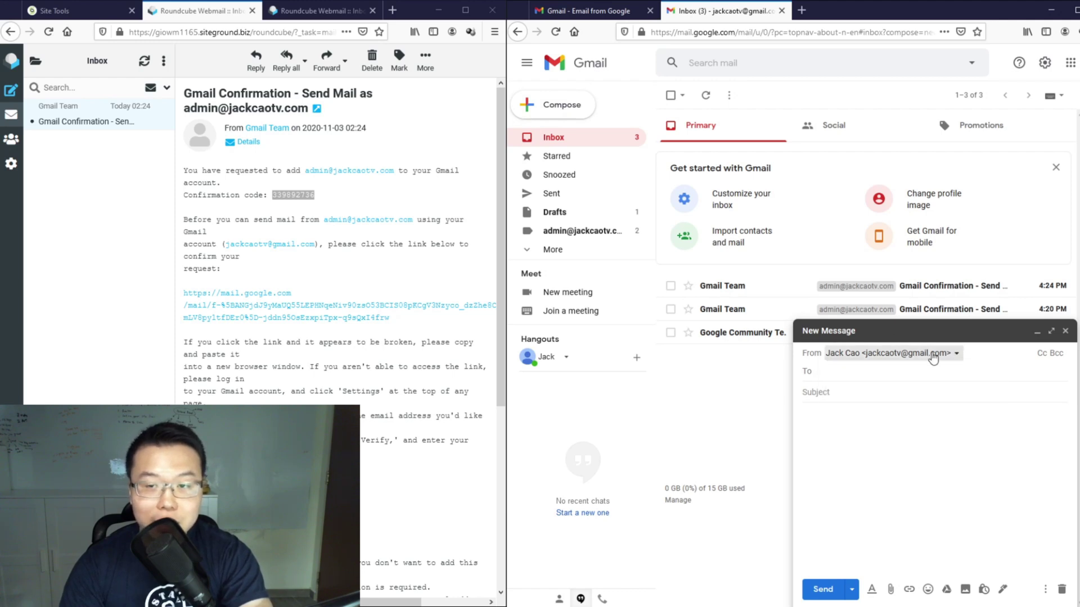
Step: Address the email to the business address with subject 'Test' and send it
left_click(924, 371)
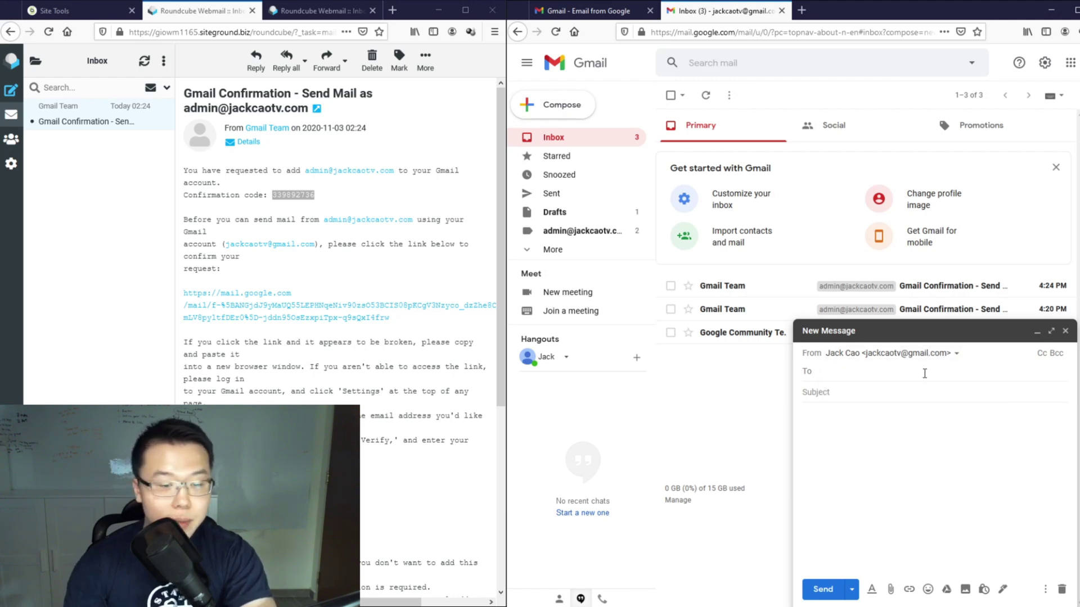
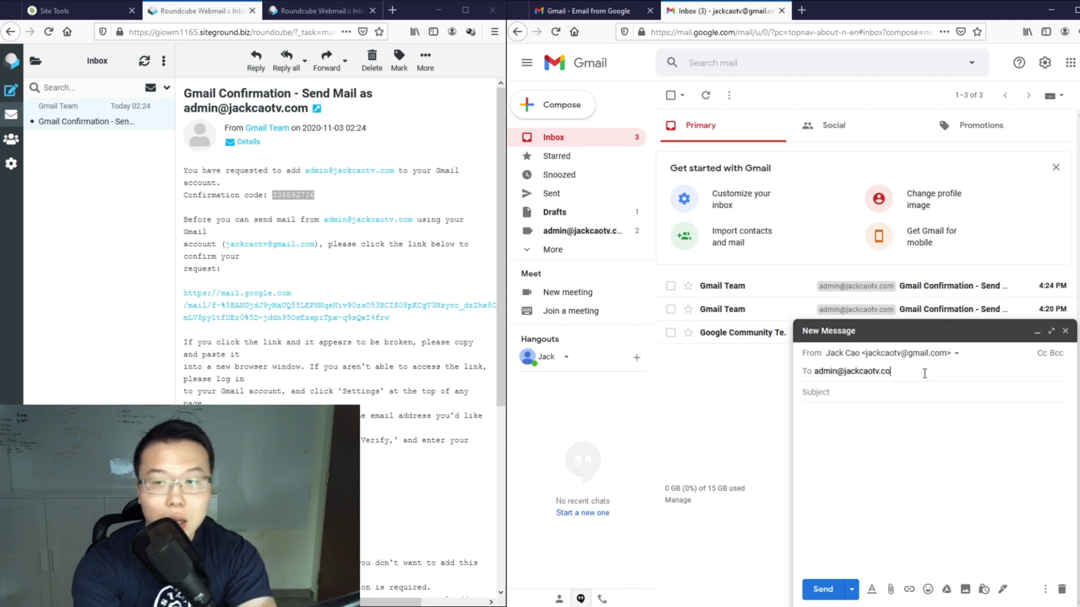
left_click(920, 393)
type("T")
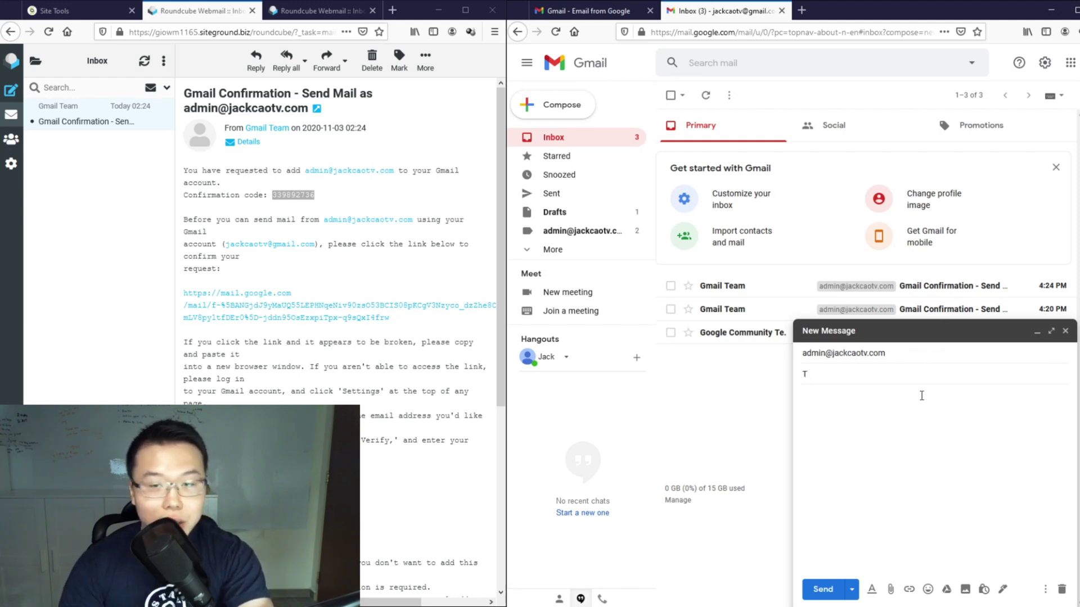
type("est")
left_click(920, 401)
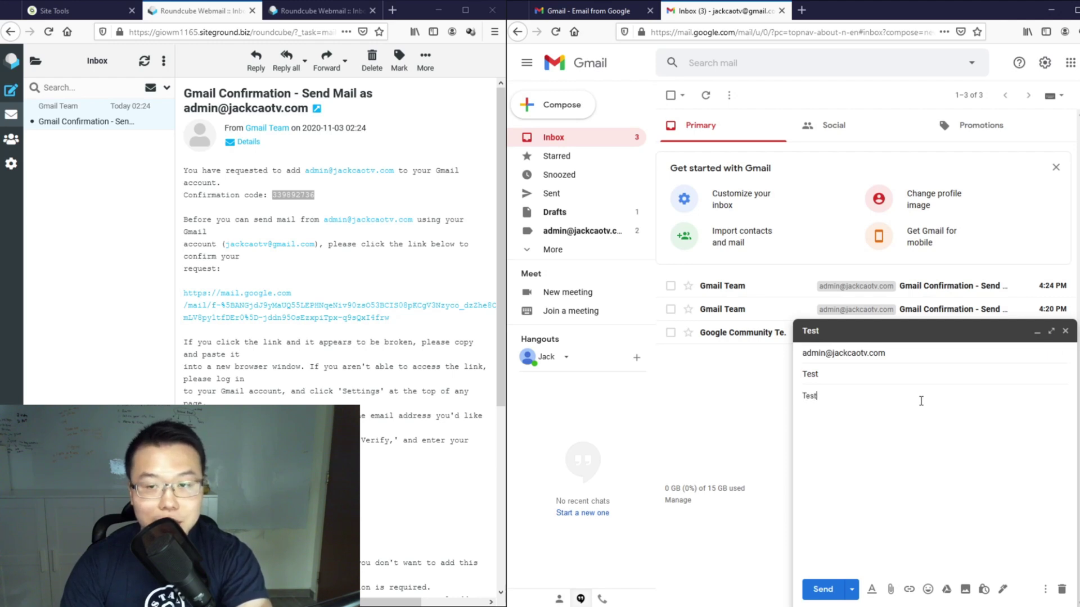
left_click(823, 589)
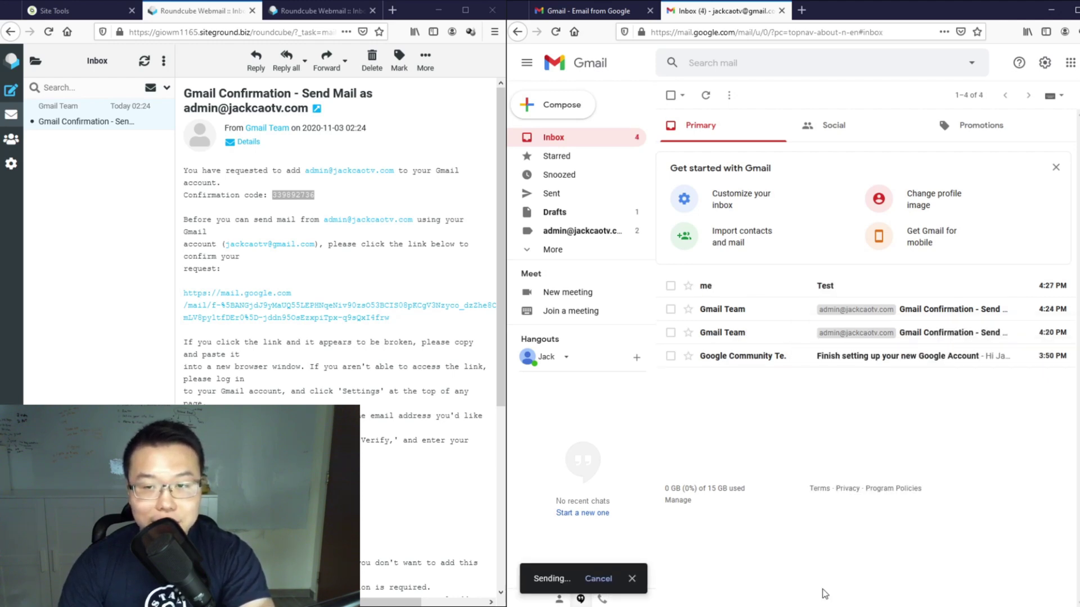
Step: Open the sent Test email and highlight the business address as its recipient
left_click(827, 285)
left_click(732, 171)
mouse_move(791, 207)
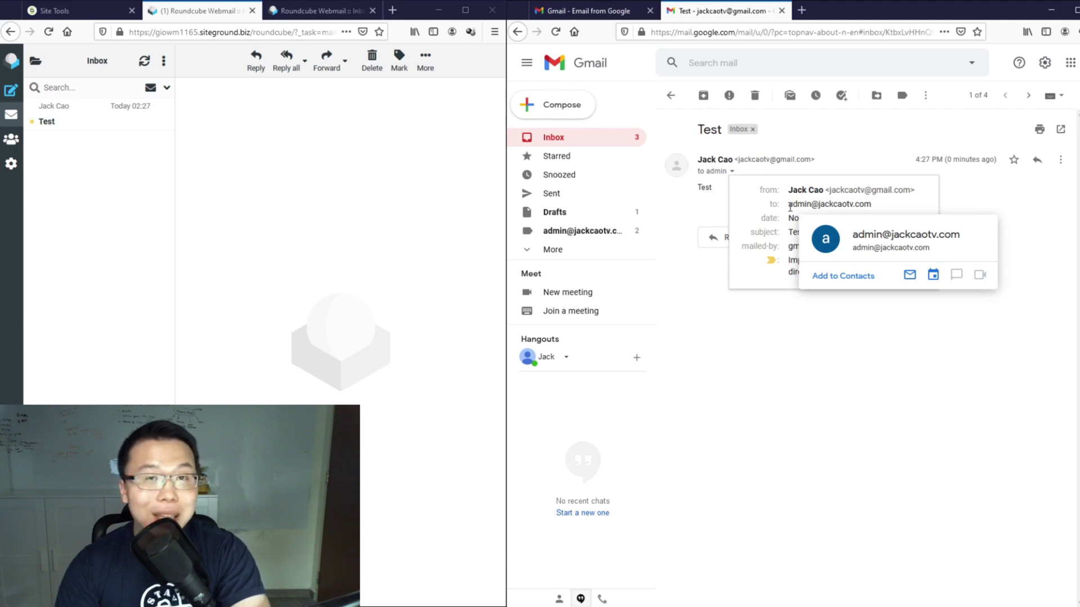
left_click_drag(790, 208, 869, 205)
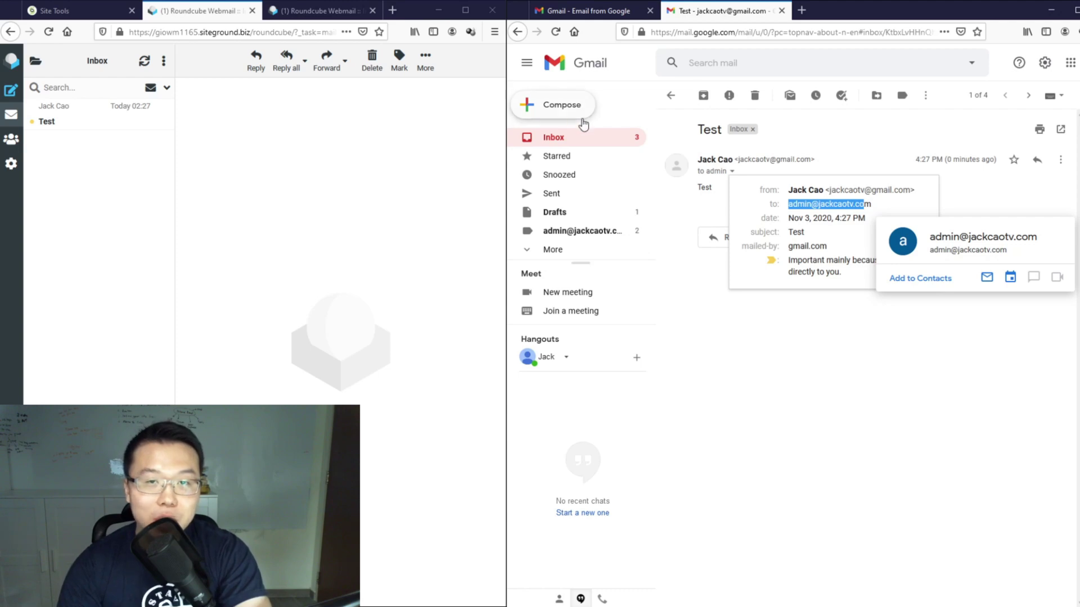
Step: Start a new email with the business address selected as the sender
left_click(569, 107)
left_click(957, 355)
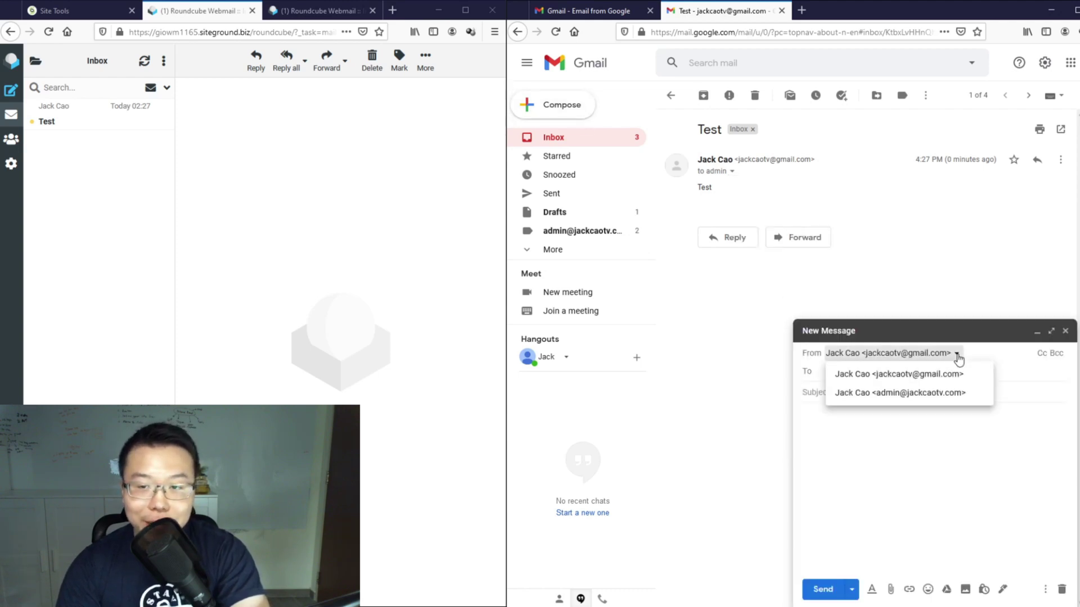
left_click(918, 394)
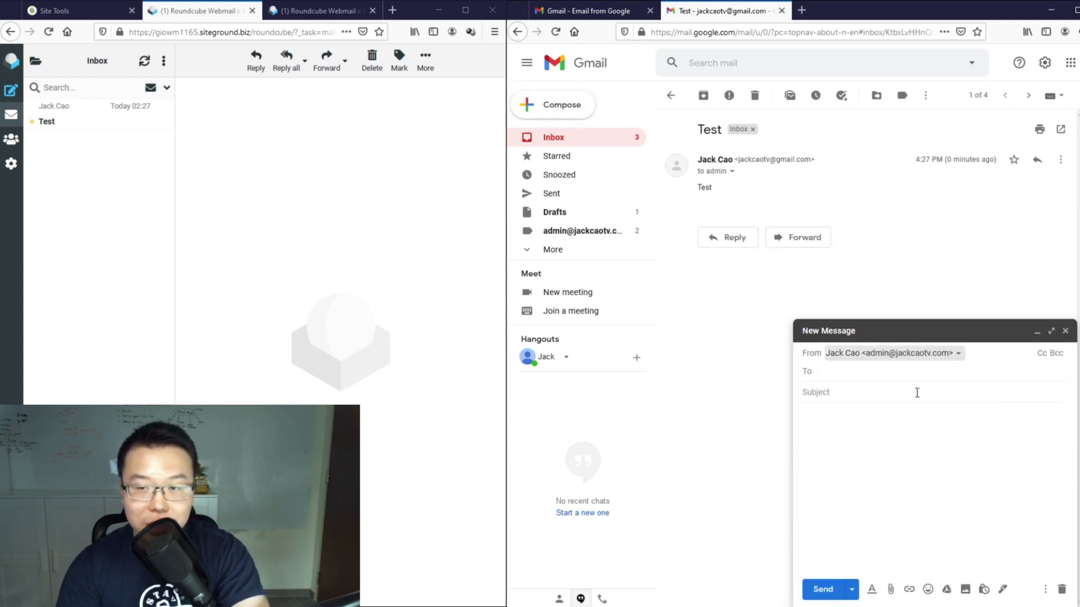
Step: Address it to the Gmail account, enter 'Test' as subject and body, and send
left_click(891, 372)
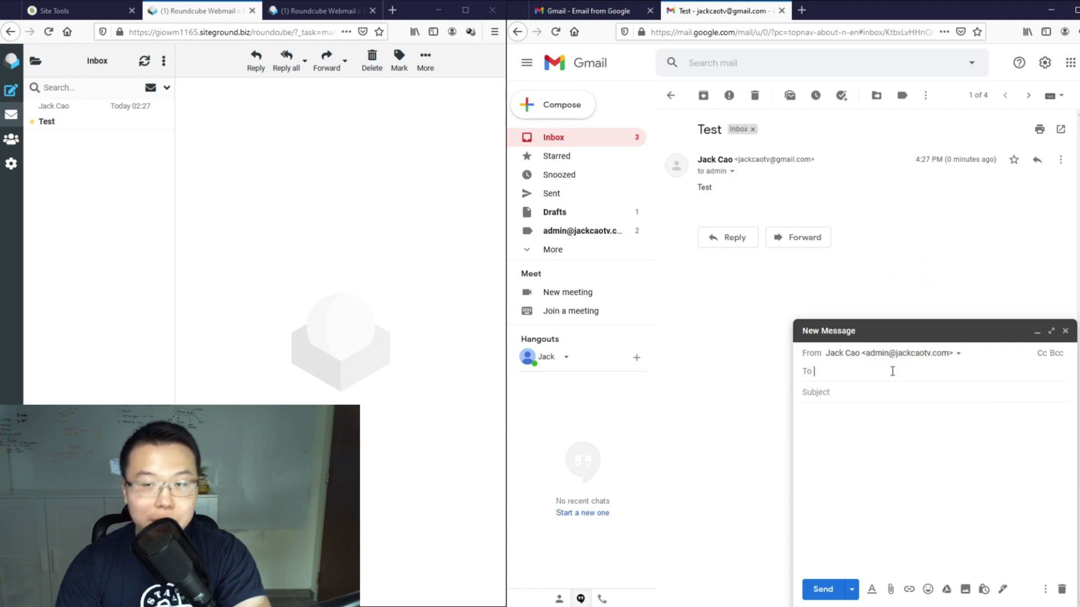
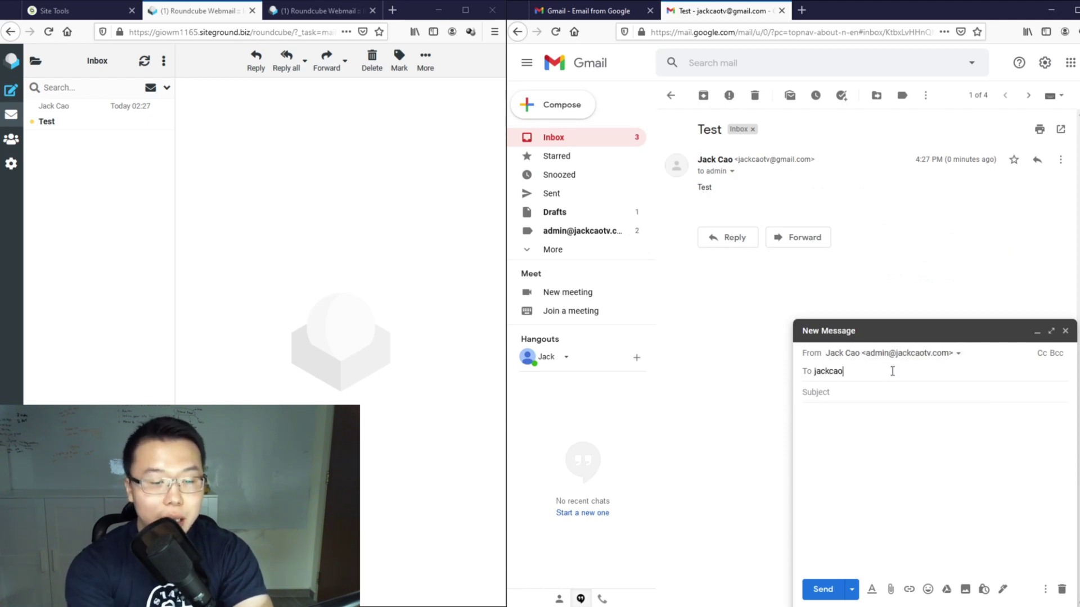
key("Tab")
type("Test")
key("Tab")
type("Tes")
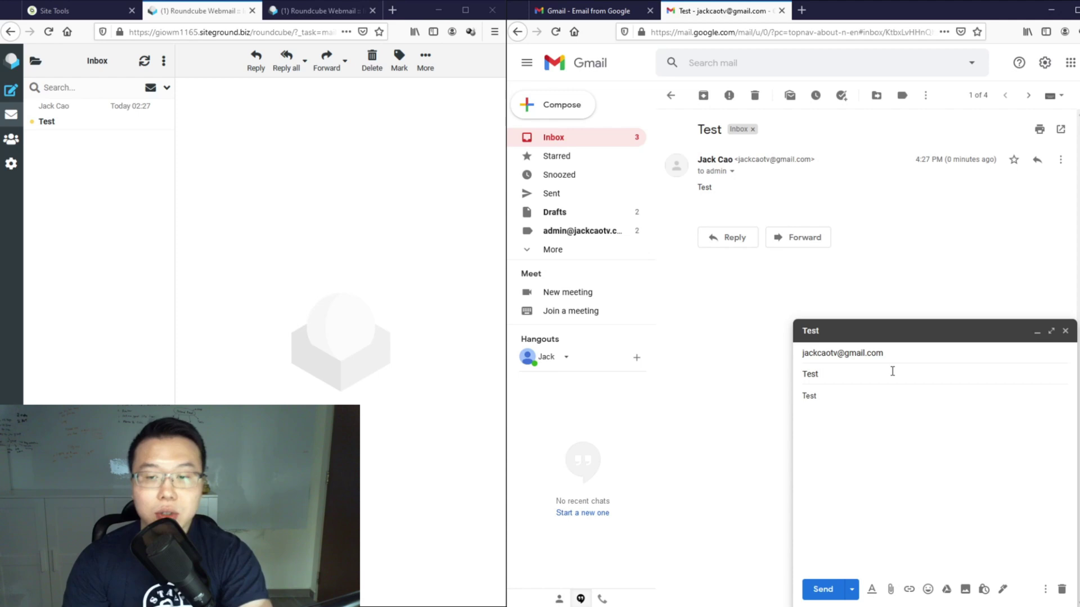
left_click(834, 589)
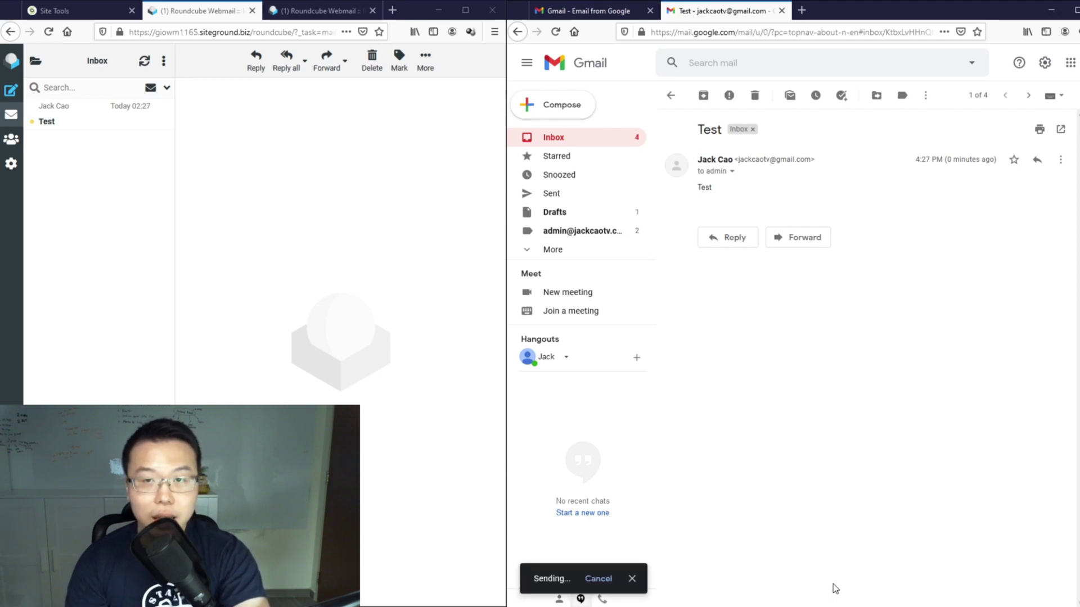
Step: Open the received Test email in the inbox and highlight the business sender address
left_click(592, 137)
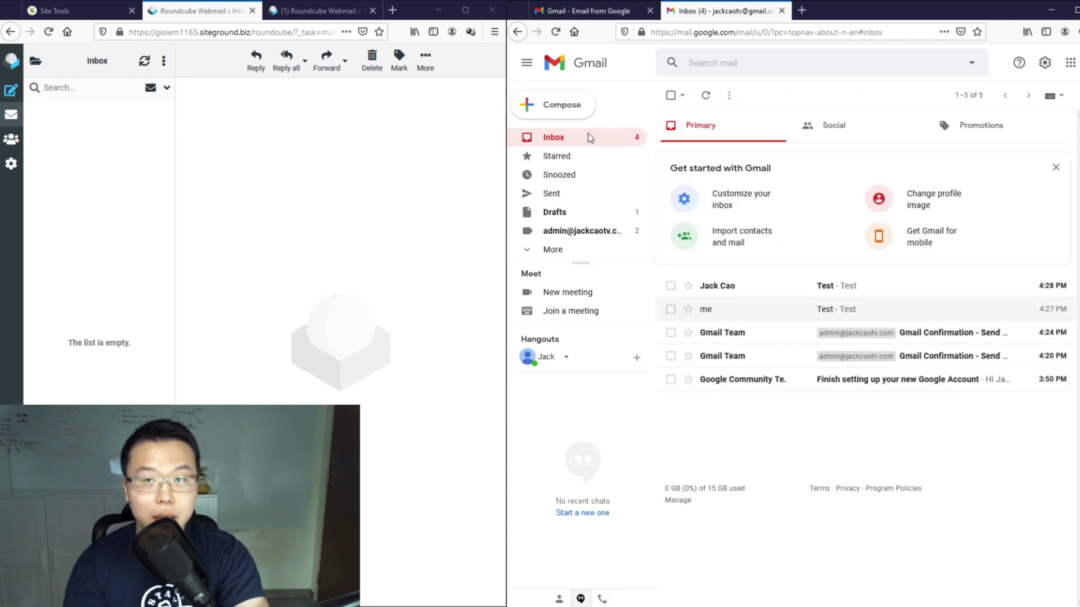
left_click(729, 288)
left_click_drag(739, 159, 807, 159)
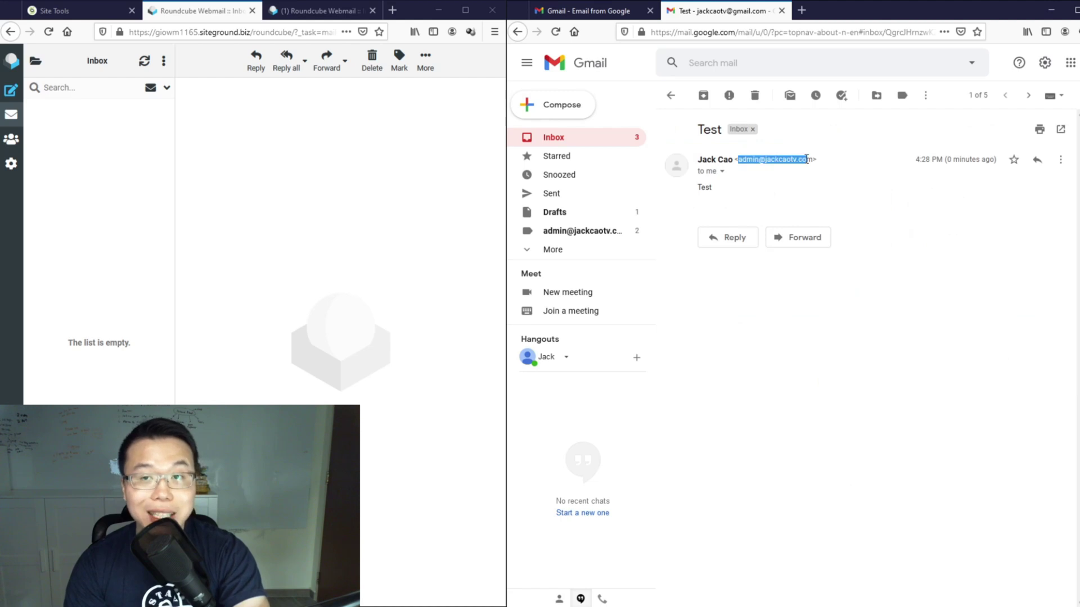